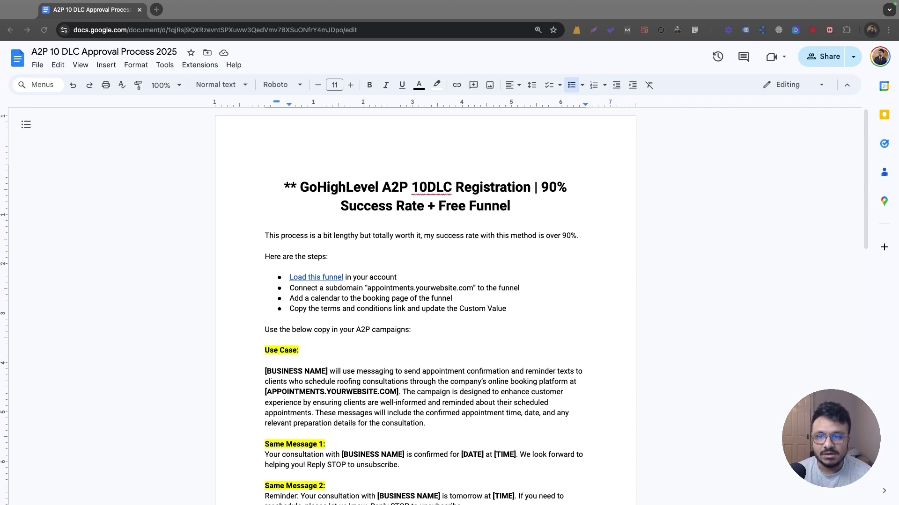
# Check where the guide's 'Load this funnel' link points and look over its setup steps.
pyautogui.click(323, 278)
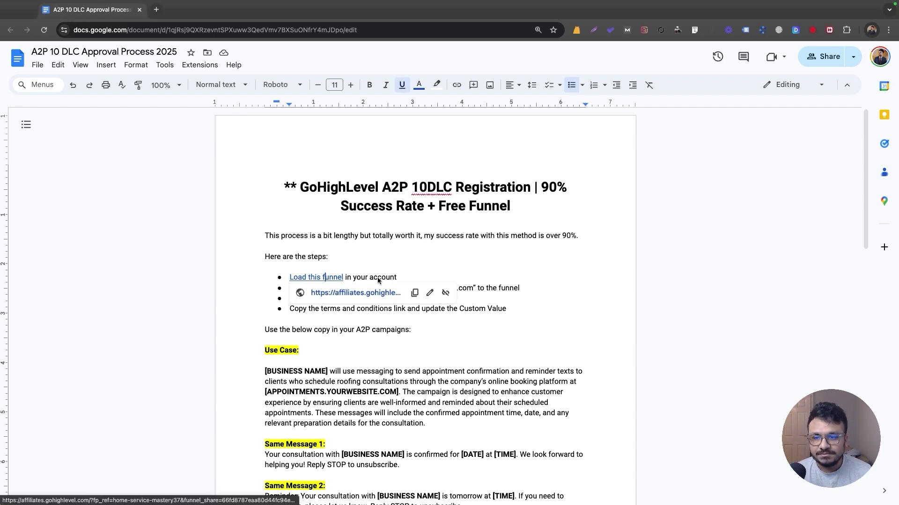
pyautogui.press('Up')
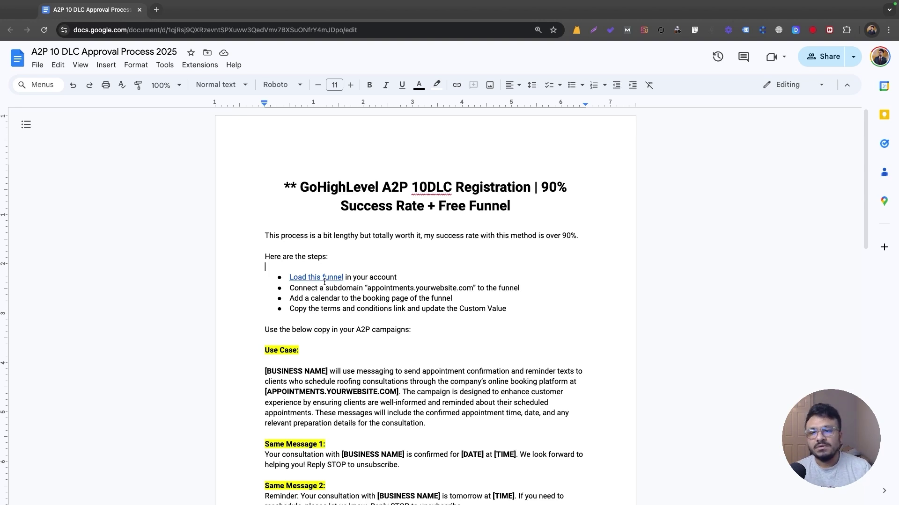
pyautogui.click(338, 292)
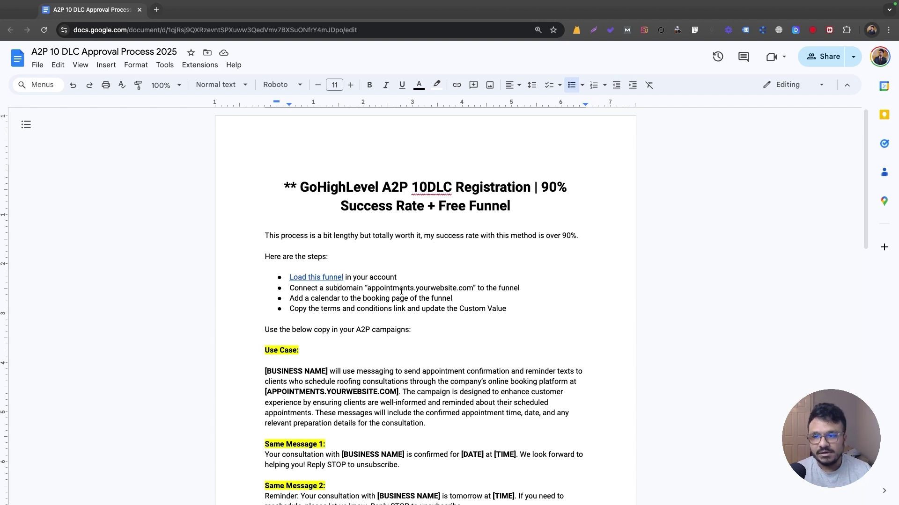
pyautogui.doubleClick(399, 299)
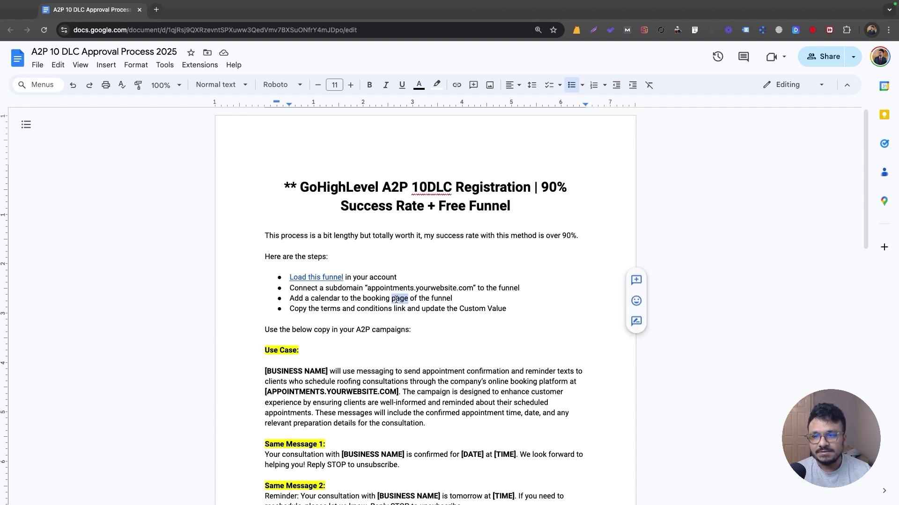
pyautogui.click(328, 277)
pyautogui.click(380, 276)
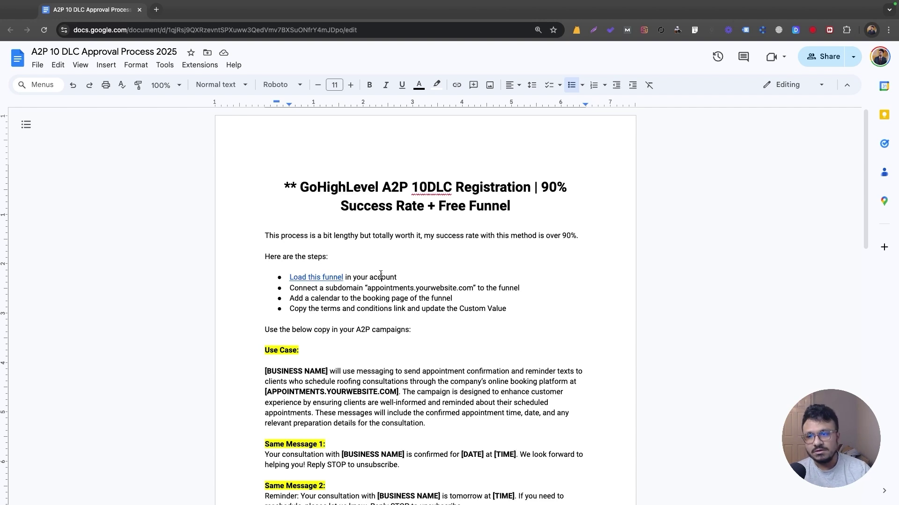
# Scroll through the guide's use-case, sample-message and opt-in copy and back up.
pyautogui.scroll(-1, 449, 292)
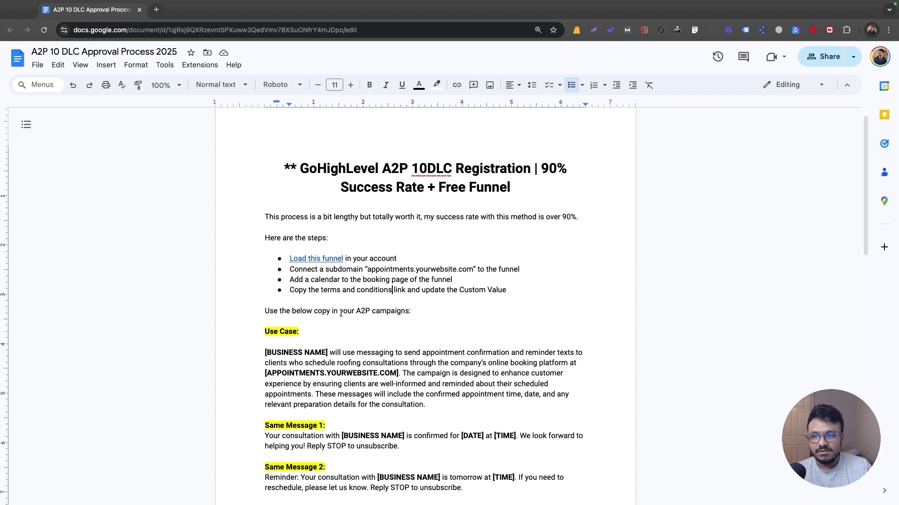
pyautogui.scroll(-2, 346, 296)
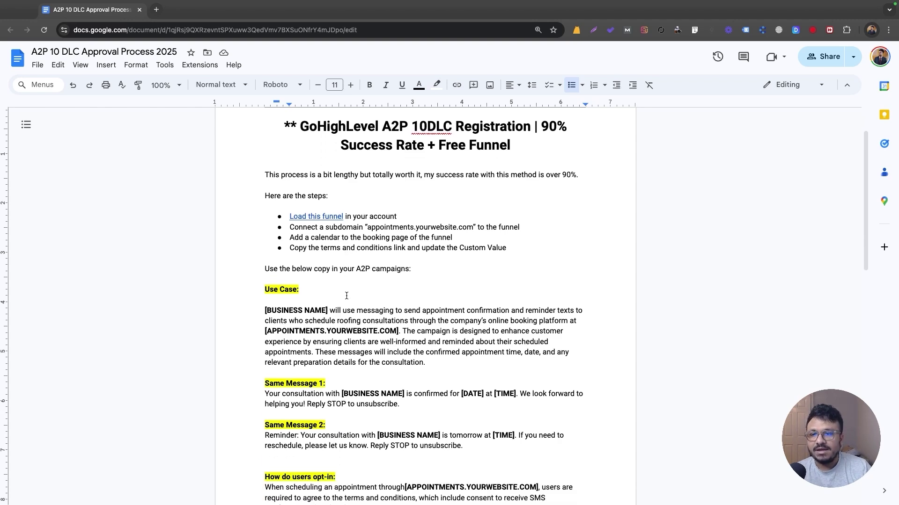
pyautogui.scroll(-3, 346, 295)
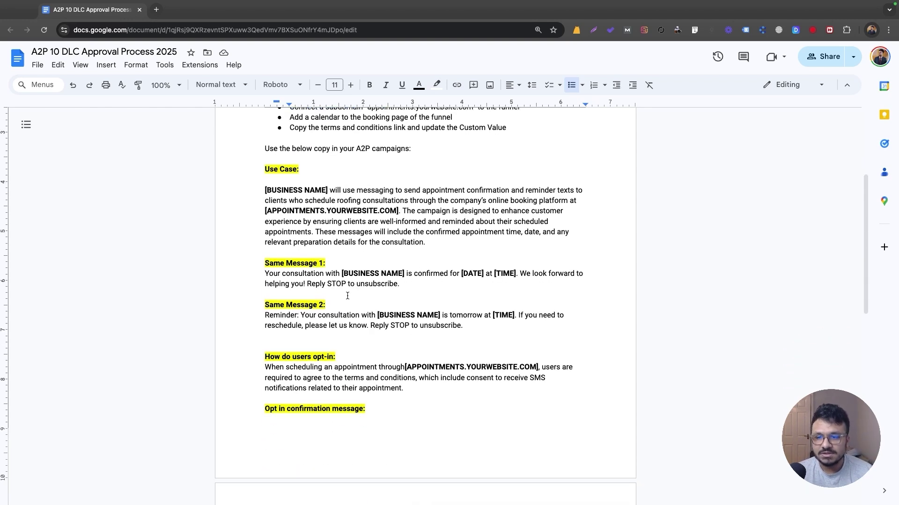
pyautogui.scroll(1, 346, 297)
pyautogui.scroll(-3, 350, 298)
pyautogui.scroll(3, 349, 298)
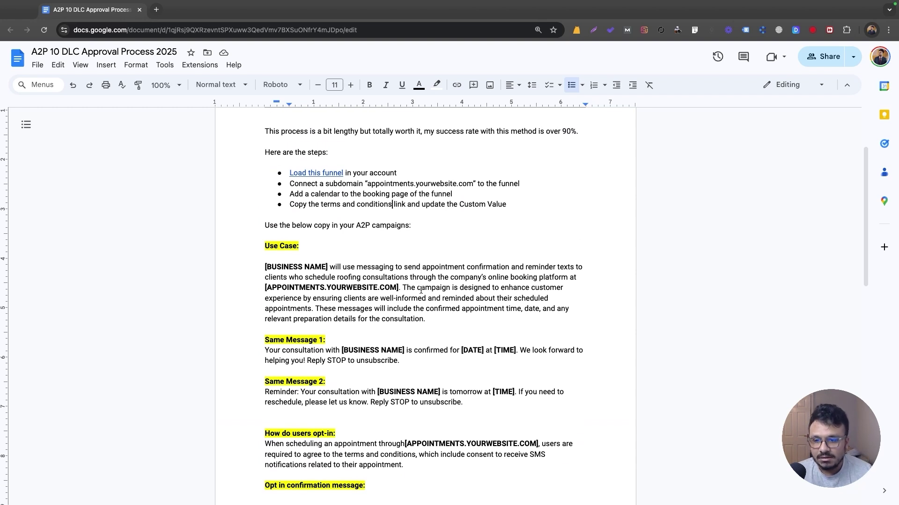
pyautogui.scroll(-4, 406, 252)
pyautogui.scroll(-2, 427, 295)
pyautogui.scroll(8, 358, 247)
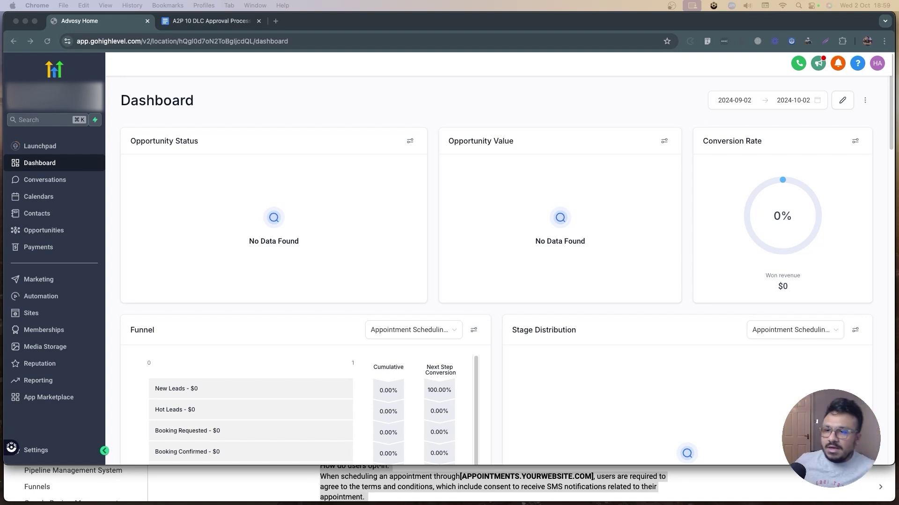
pyautogui.click(54, 455)
pyautogui.scroll(-3, 51, 421)
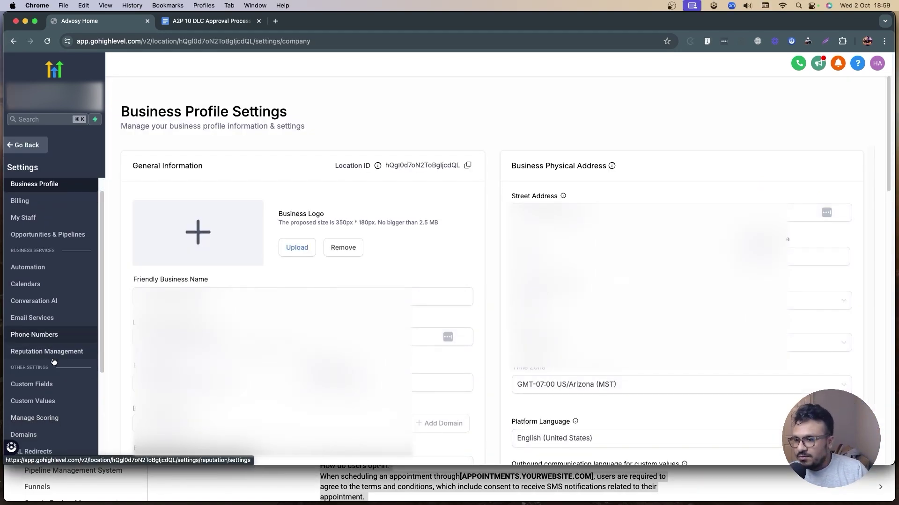
pyautogui.click(39, 252)
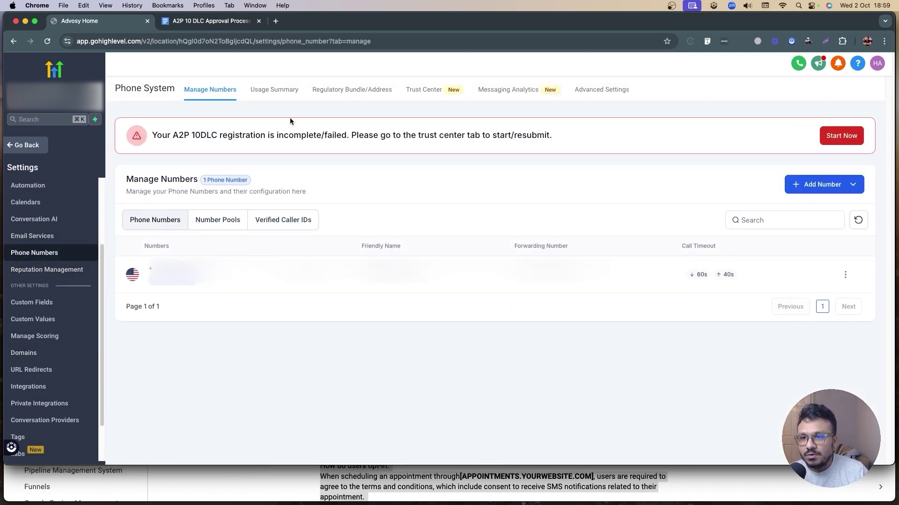
pyautogui.click(33, 151)
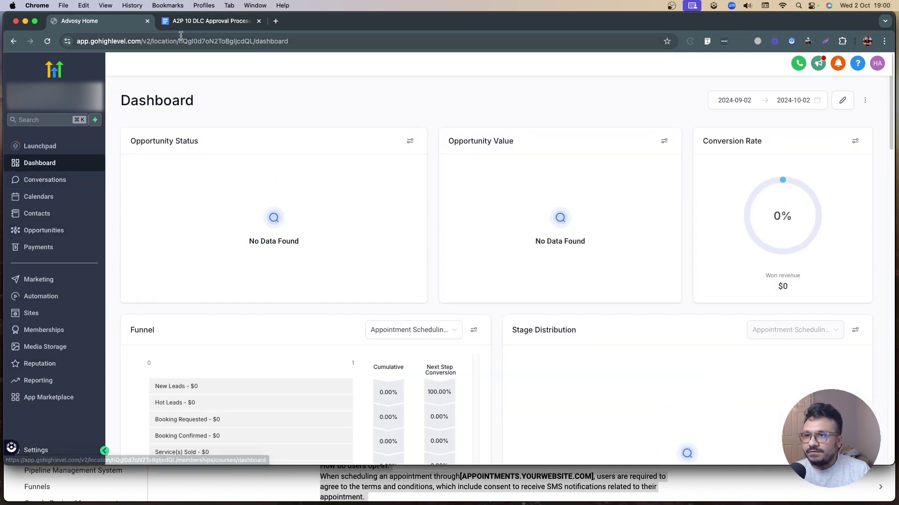
# Open the guide's shared funnel link and start cloning it with Add Funnel.
pyautogui.click(211, 21)
pyautogui.click(375, 245)
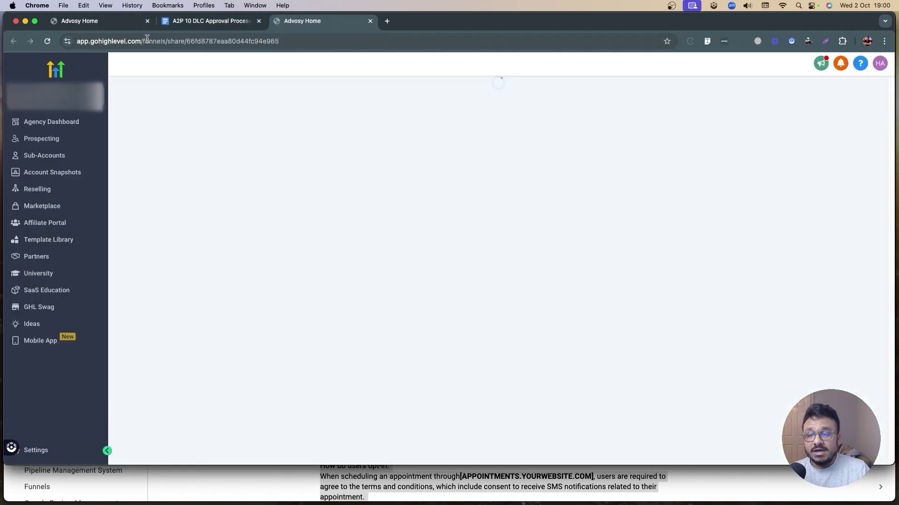
pyautogui.click(474, 112)
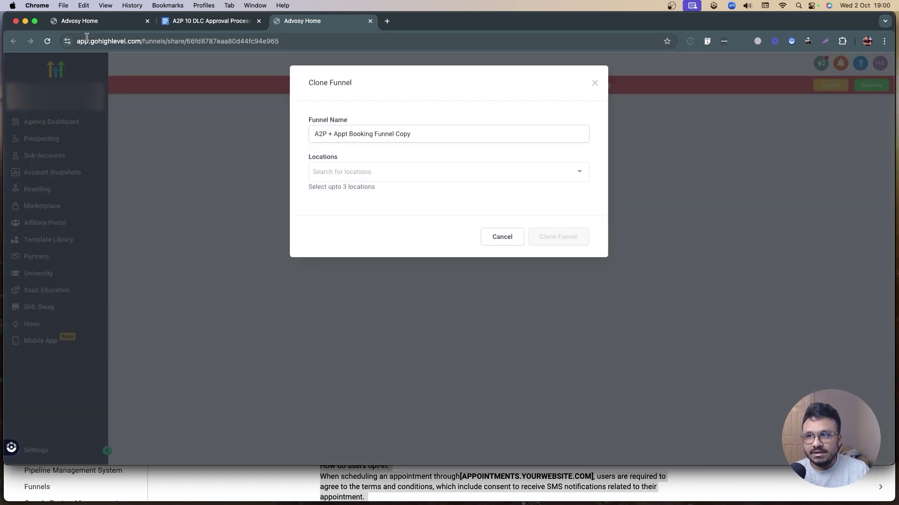
pyautogui.click(88, 26)
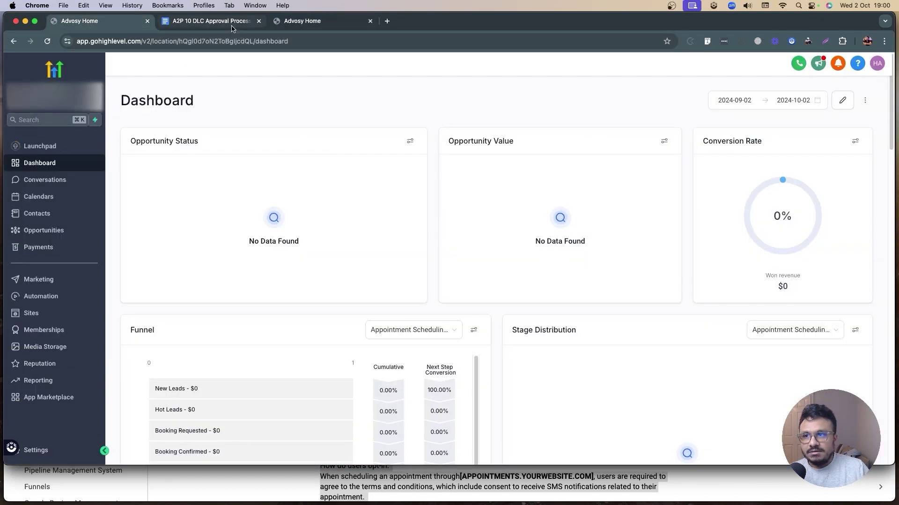
pyautogui.click(312, 28)
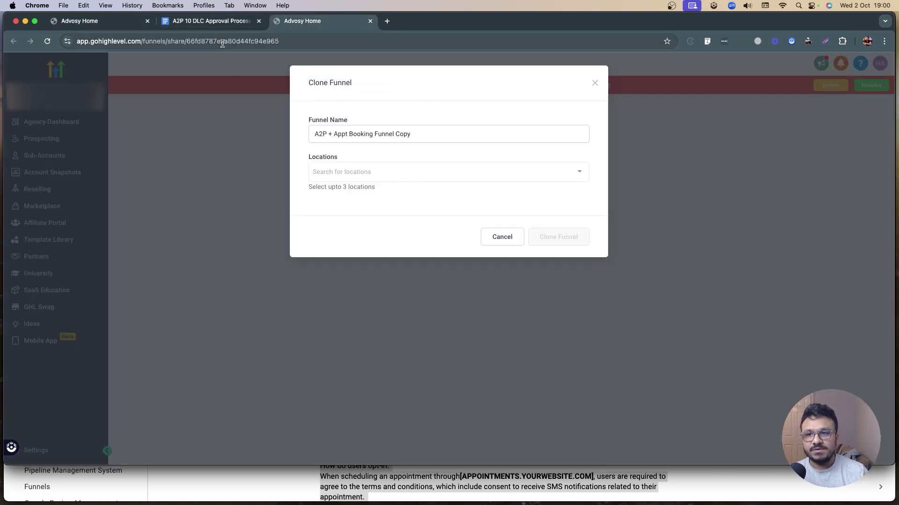
# Check the Appt Booking Funnel's steps under Sites > Funnels, then return to the guide.
pyautogui.click(117, 17)
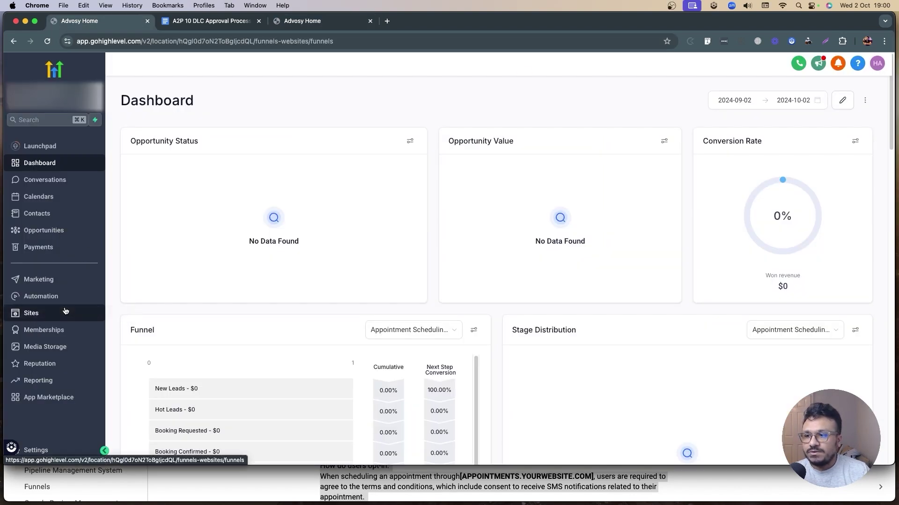
pyautogui.click(66, 311)
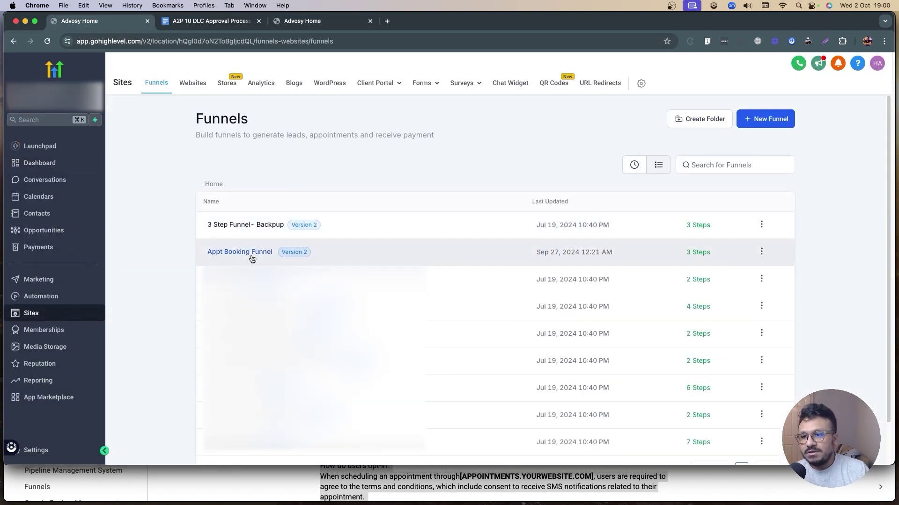
pyautogui.click(239, 251)
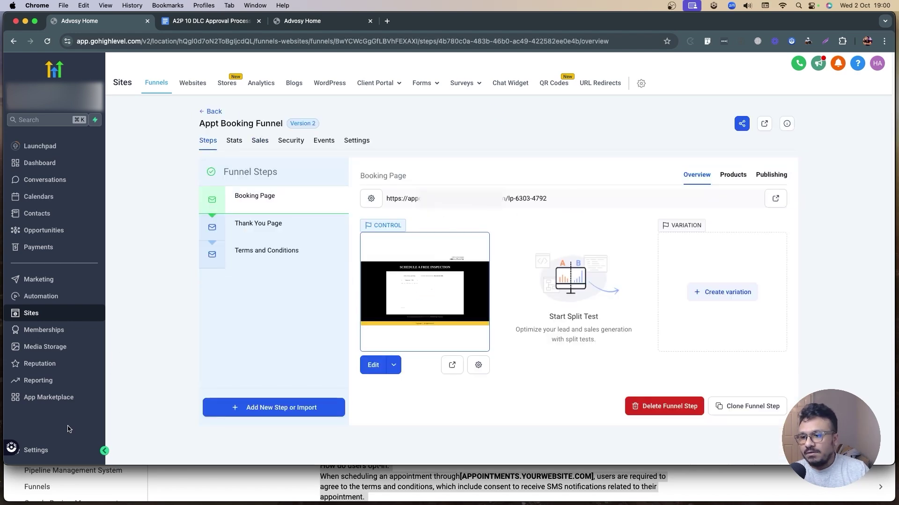
pyautogui.click(215, 22)
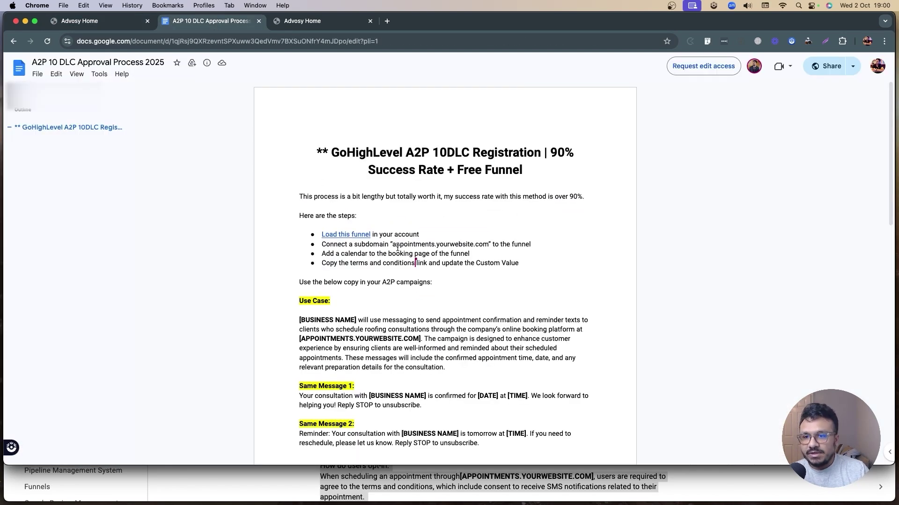
# Go to the sub-account's Settings > Domains page listing the connected domain.
pyautogui.moveTo(370, 244); pyautogui.dragTo(481, 249)
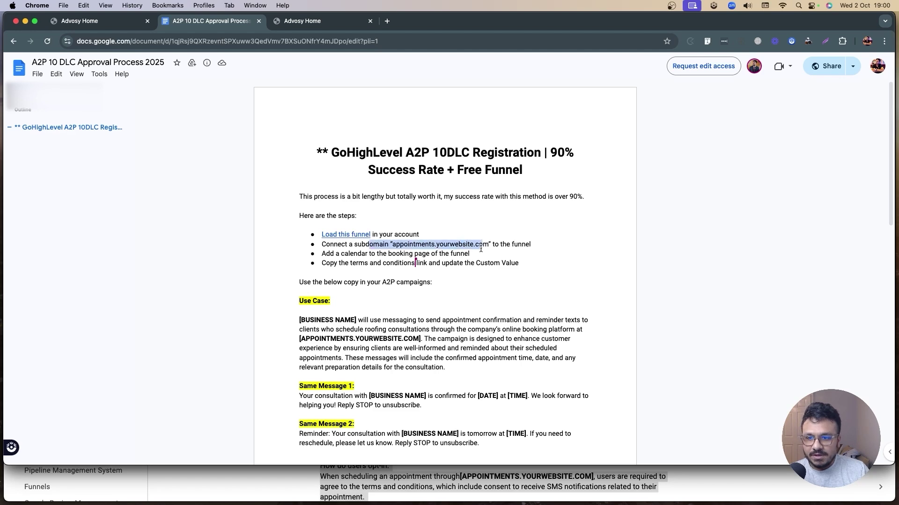
pyautogui.click(93, 21)
pyautogui.click(61, 450)
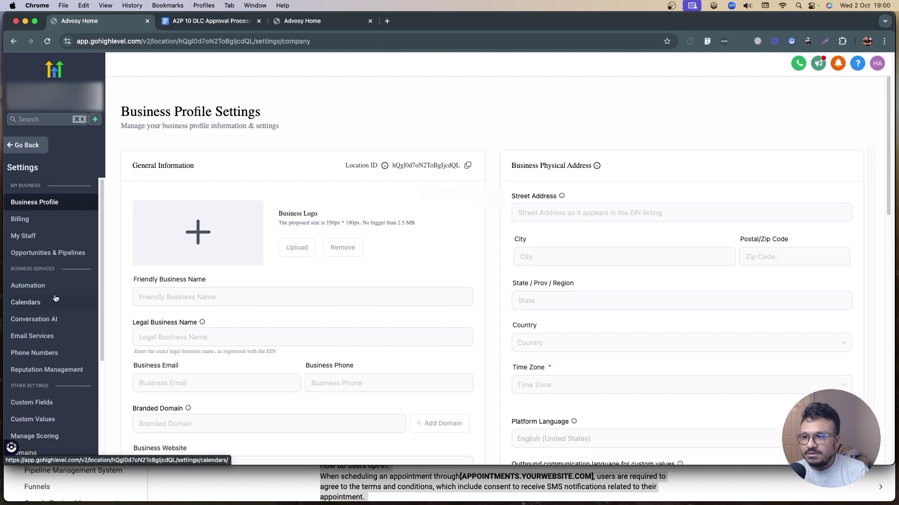
pyautogui.scroll(-5, 52, 407)
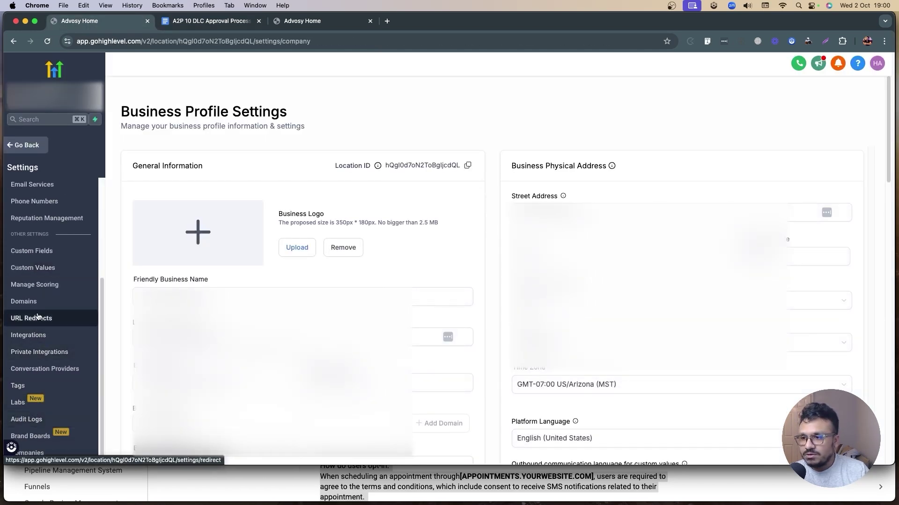
pyautogui.click(49, 301)
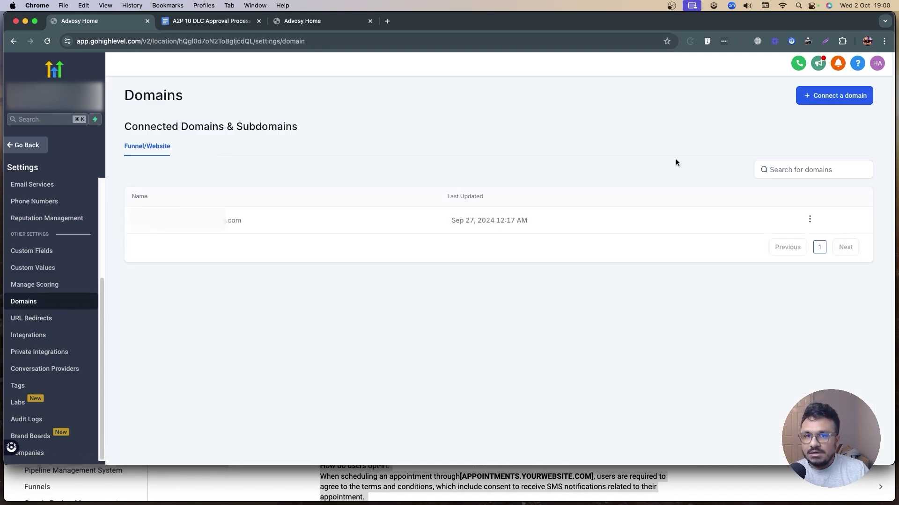
pyautogui.click(848, 96)
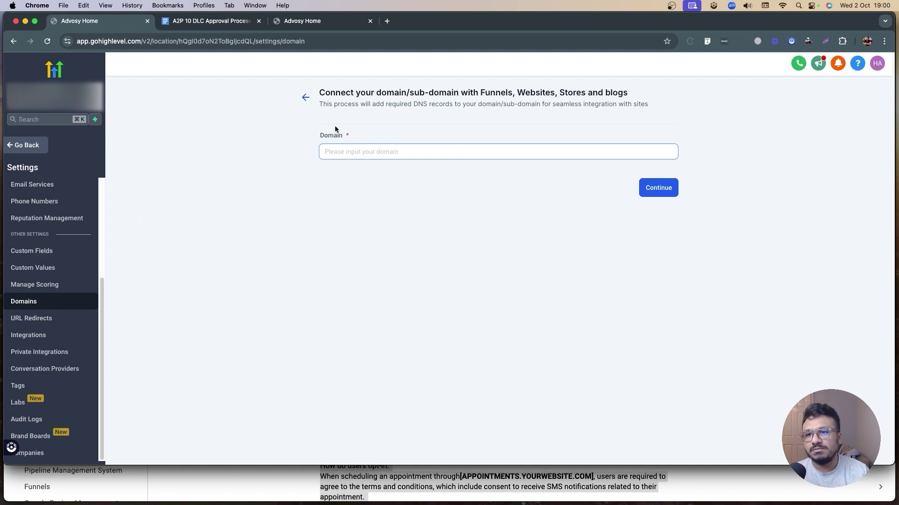
pyautogui.click(305, 97)
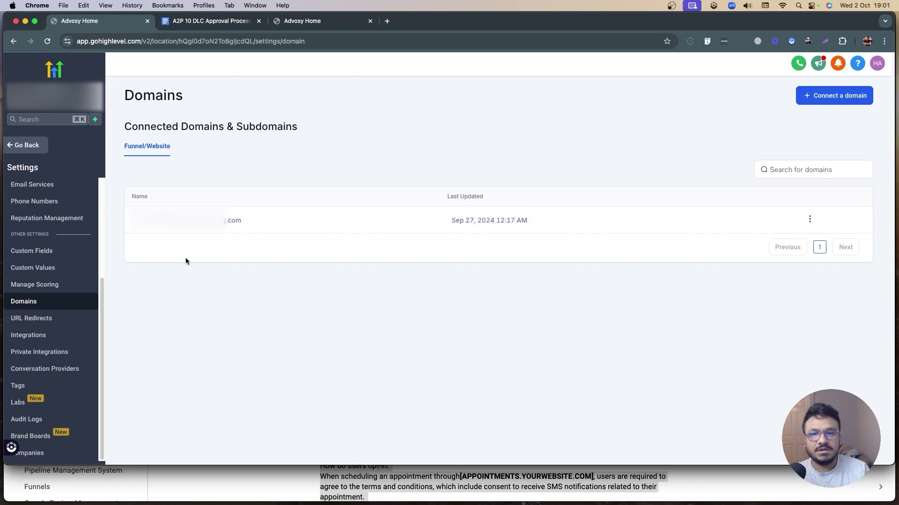
# Confirm in the domain's Edit dialog that its default page is the Appt Booking Funnel booking page.
pyautogui.moveTo(225, 220); pyautogui.dragTo(237, 221)
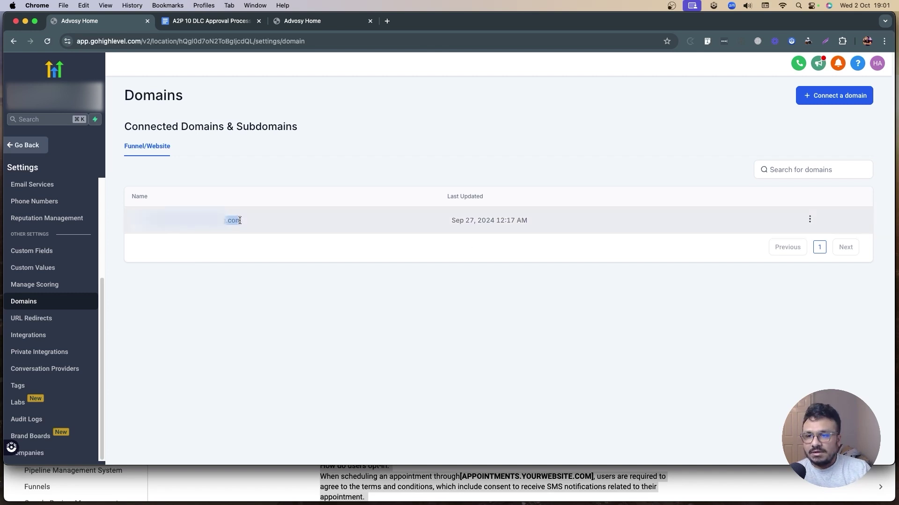
pyautogui.click(809, 219)
pyautogui.click(801, 183)
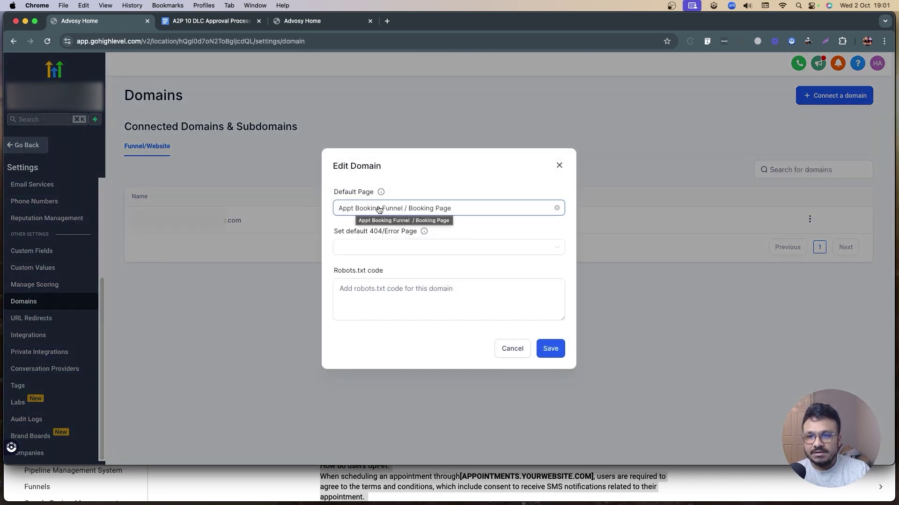
pyautogui.click(559, 165)
pyautogui.doubleClick(236, 218)
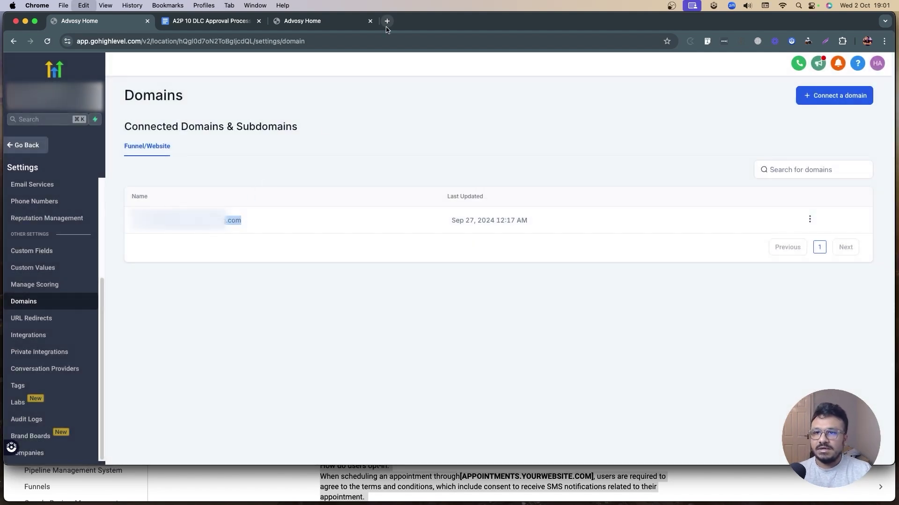
# Review the guide's first setup steps, including the one about adding a calendar.
pyautogui.click(14, 143)
pyautogui.click(210, 20)
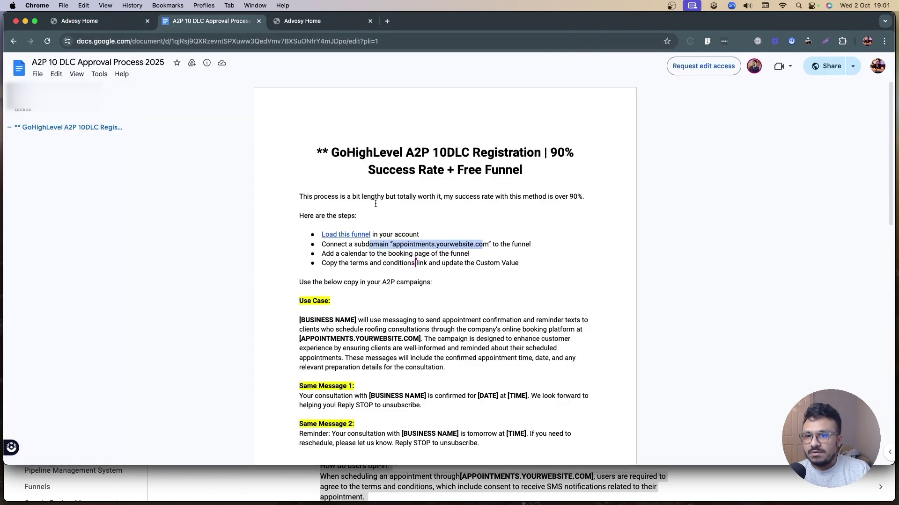
pyautogui.moveTo(525, 244); pyautogui.dragTo(308, 226)
pyautogui.tripleClick(379, 257)
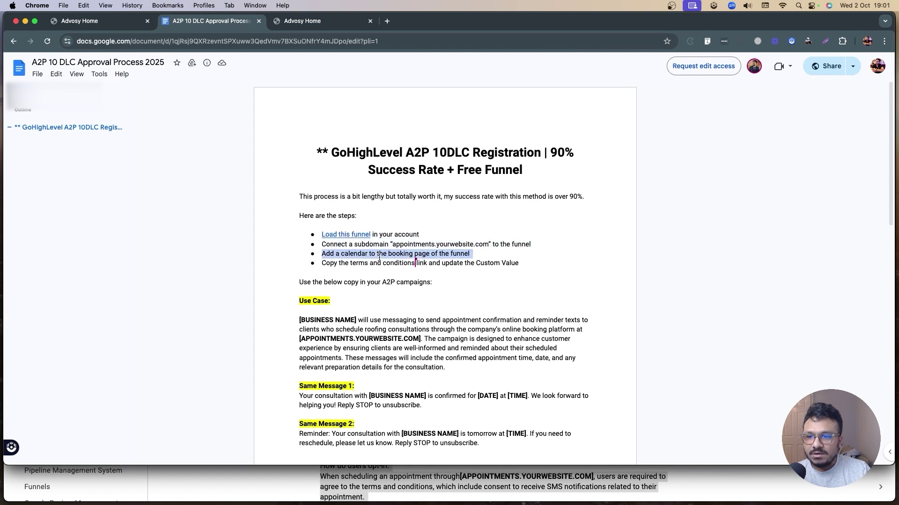
# Open the Appt Booking Funnel's Booking Page in the page editor.
pyautogui.click(94, 21)
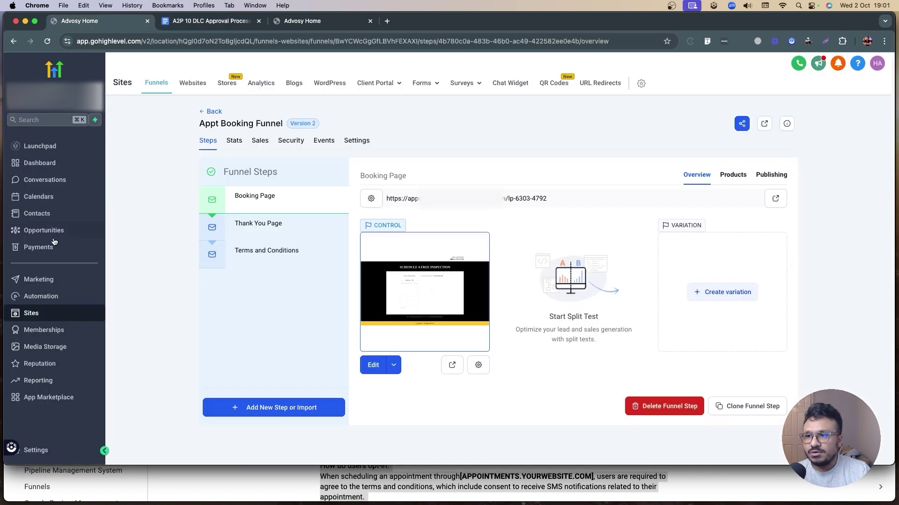
pyautogui.click(393, 365)
pyautogui.click(384, 344)
pyautogui.hotkey('ctrl', 'shift', 'Tab')
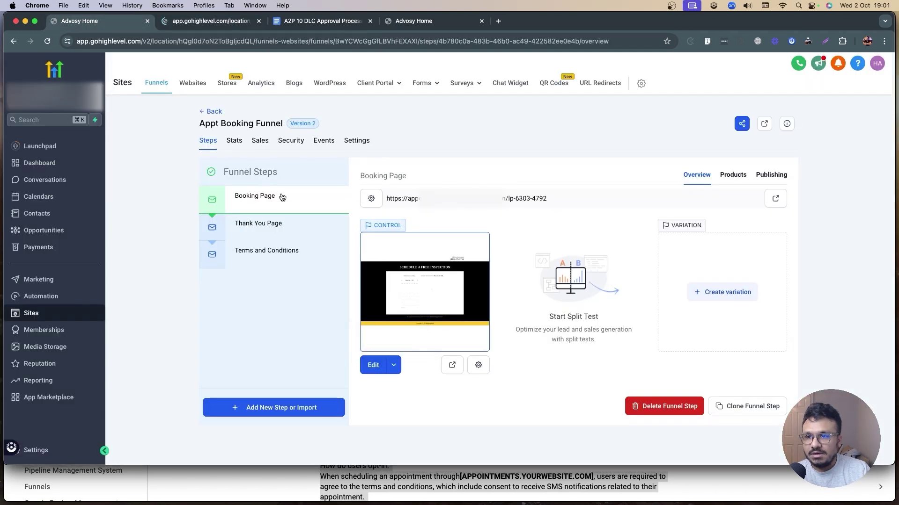
pyautogui.click(194, 25)
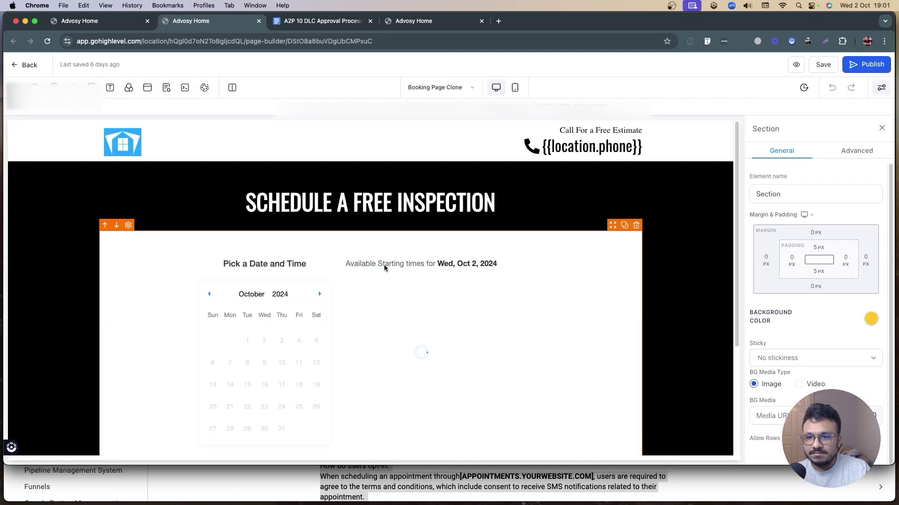
# Confirm the page's calendar element uses the Roof Investigation Booking Calendar.
pyautogui.click(388, 260)
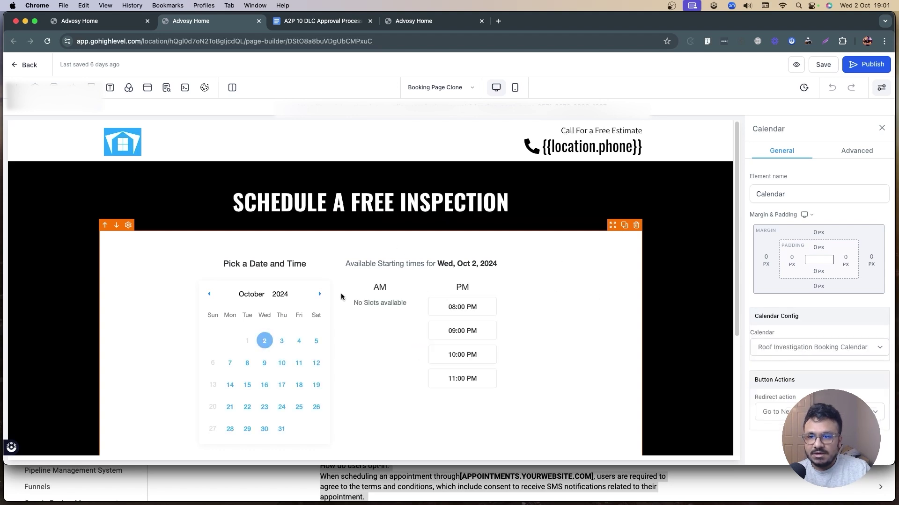
pyautogui.scroll(-1, 421, 271)
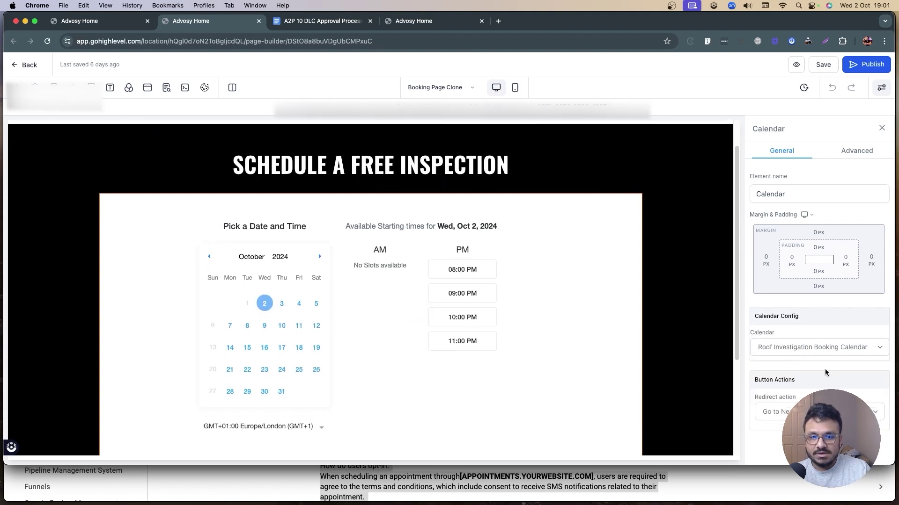
pyautogui.click(777, 349)
pyautogui.click(706, 328)
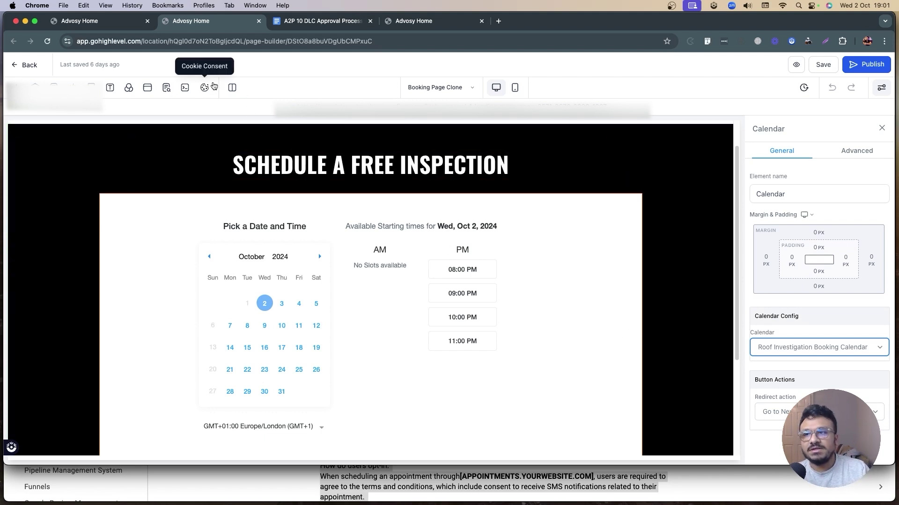
# Reread the guide's step about the terms page link.
pyautogui.hotkey('ctrl', 'Tab')
pyautogui.moveTo(487, 255); pyautogui.dragTo(258, 239)
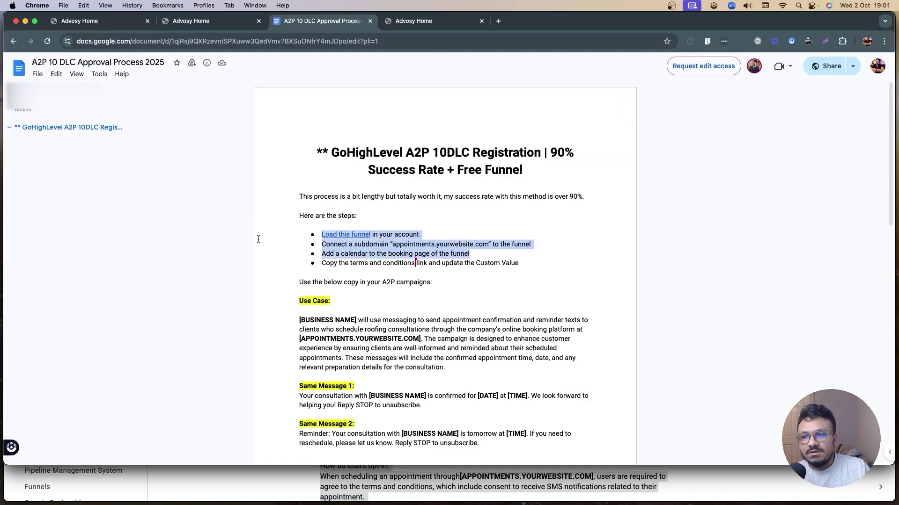
pyautogui.click(372, 260)
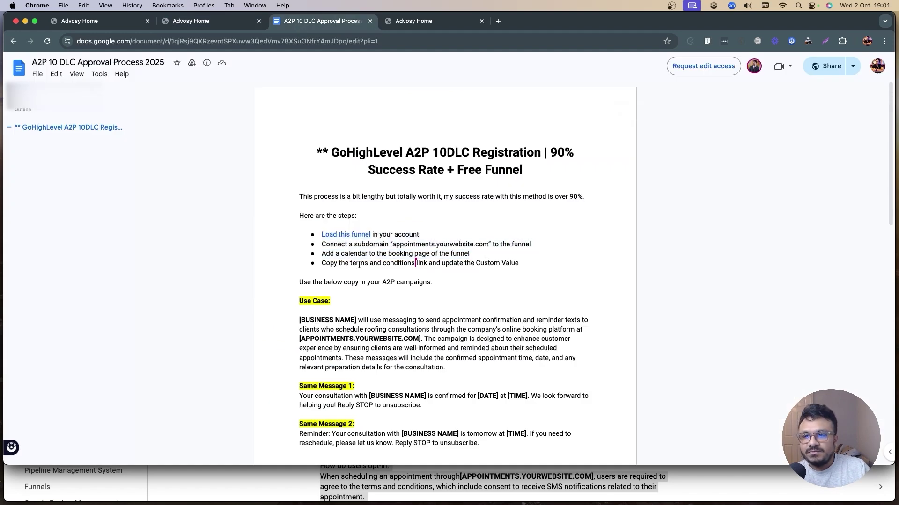
pyautogui.tripleClick(323, 266)
# View the funnel's Terms and Conditions step and its /terms link, then open Settings.
pyautogui.click(120, 27)
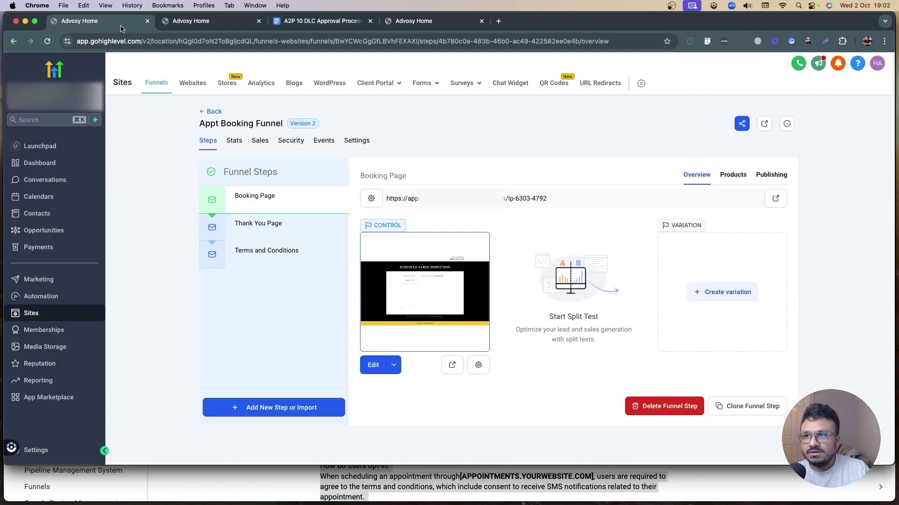
pyautogui.click(314, 257)
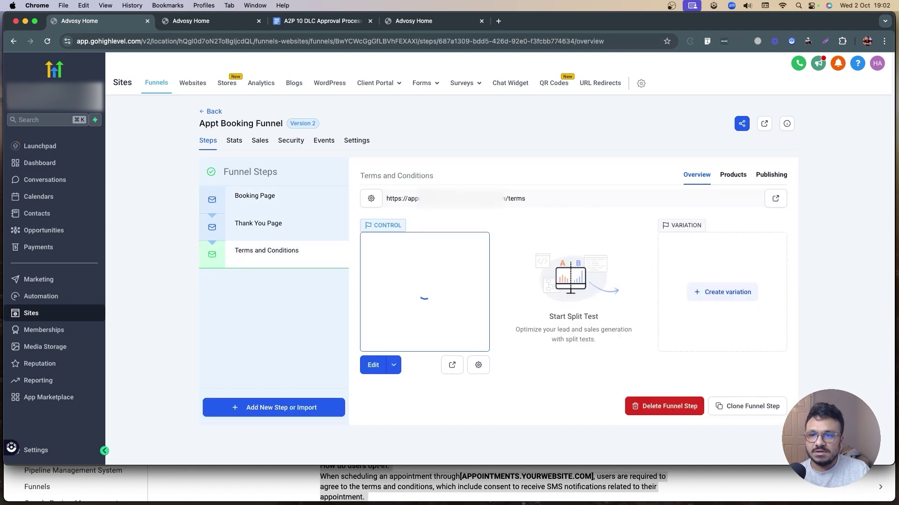
pyautogui.click(33, 450)
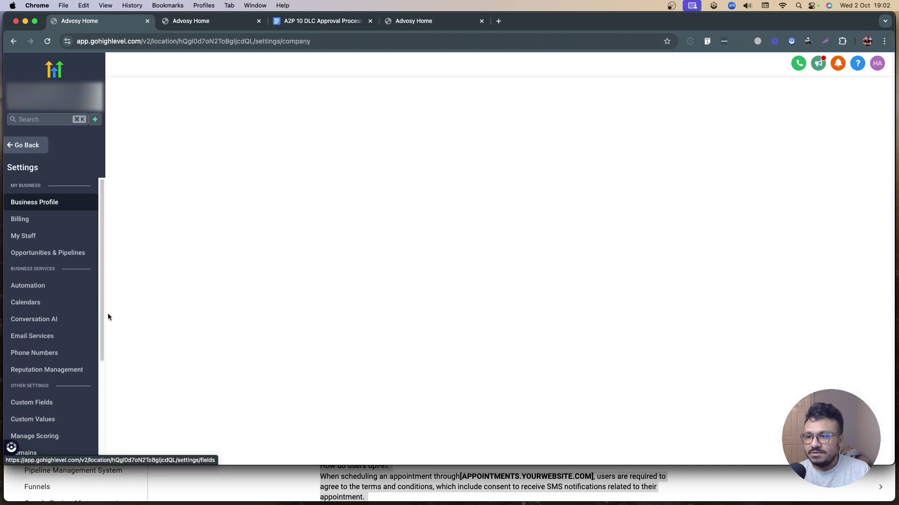
pyautogui.scroll(-3, 44, 349)
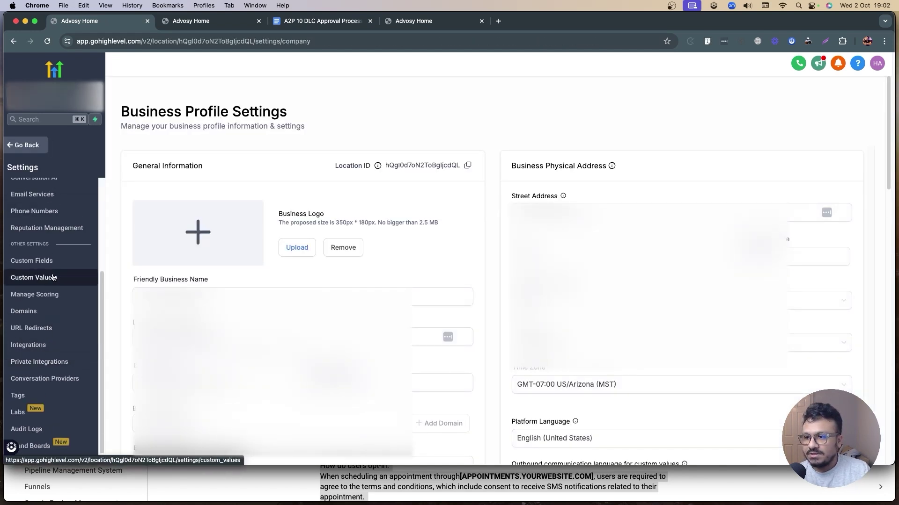
# Search Custom Values for 'ter' and update Terms & Conditions to the funnel's /terms URL.
pyautogui.scroll(1, 53, 277)
pyautogui.click(35, 326)
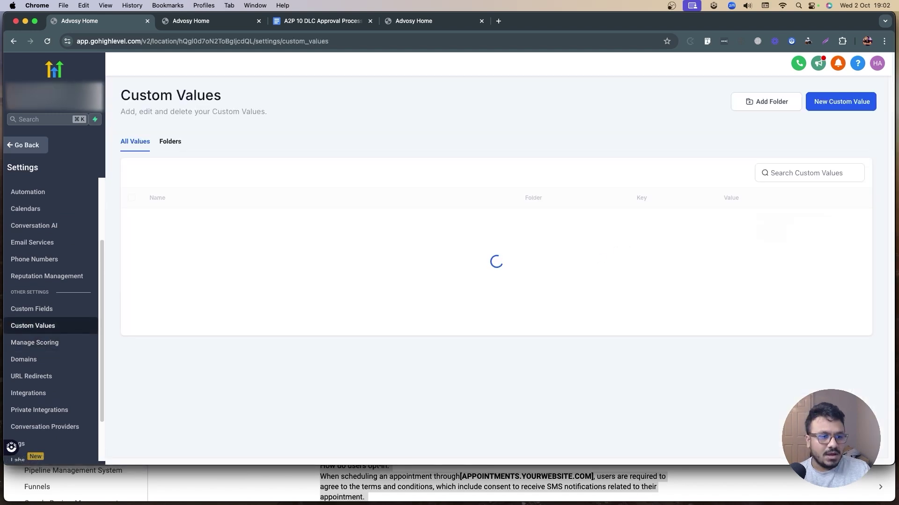
pyautogui.click(811, 173)
pyautogui.write('terms')
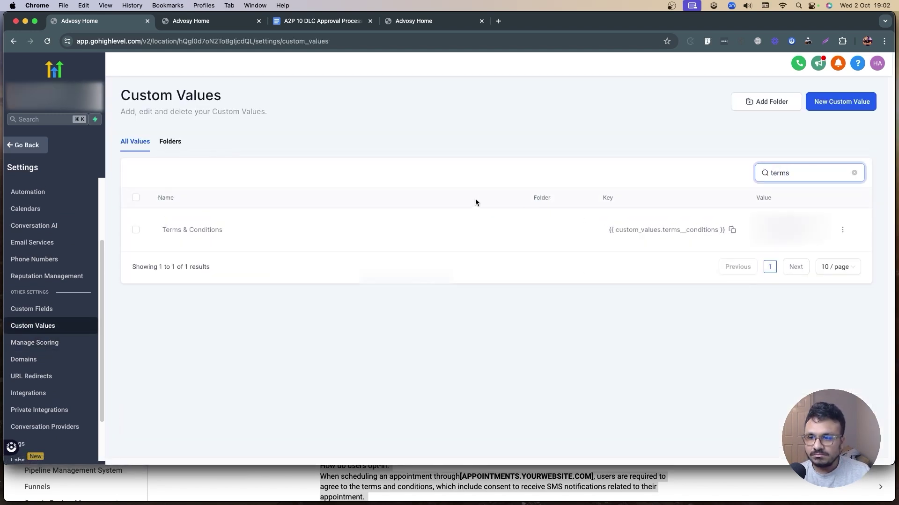
pyautogui.click(844, 230)
pyautogui.click(840, 198)
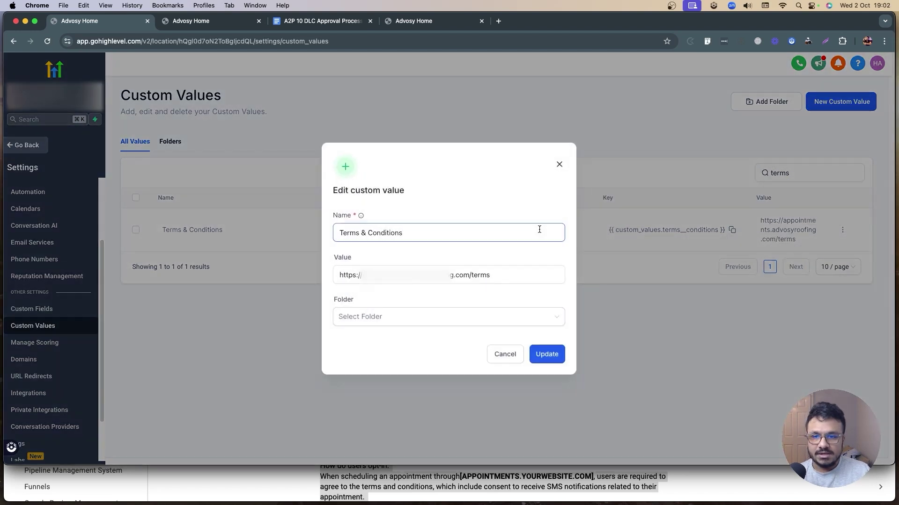
pyautogui.tripleClick(456, 273)
pyautogui.click(456, 273)
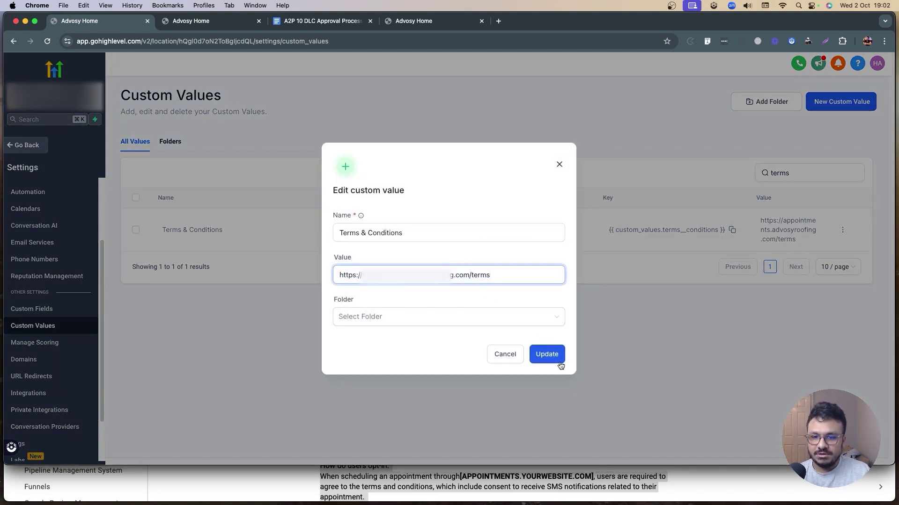
pyautogui.click(547, 354)
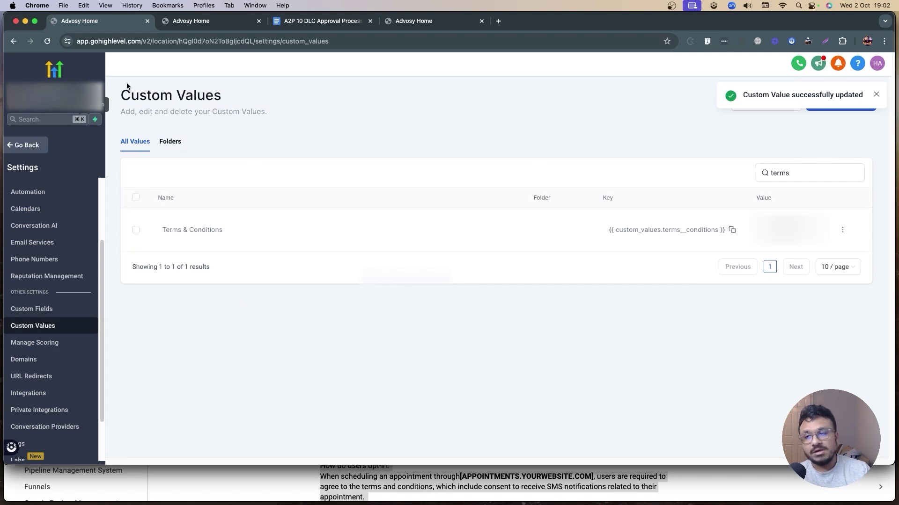
pyautogui.click(196, 23)
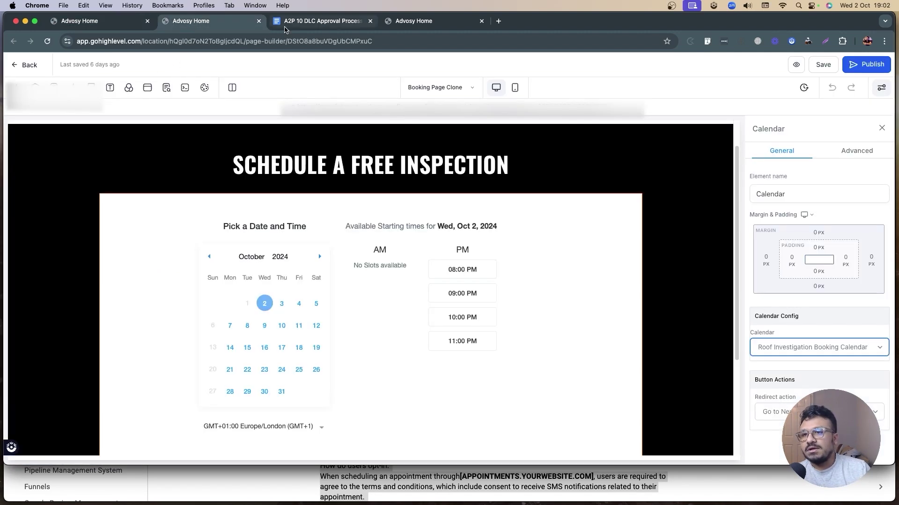
pyautogui.click(323, 21)
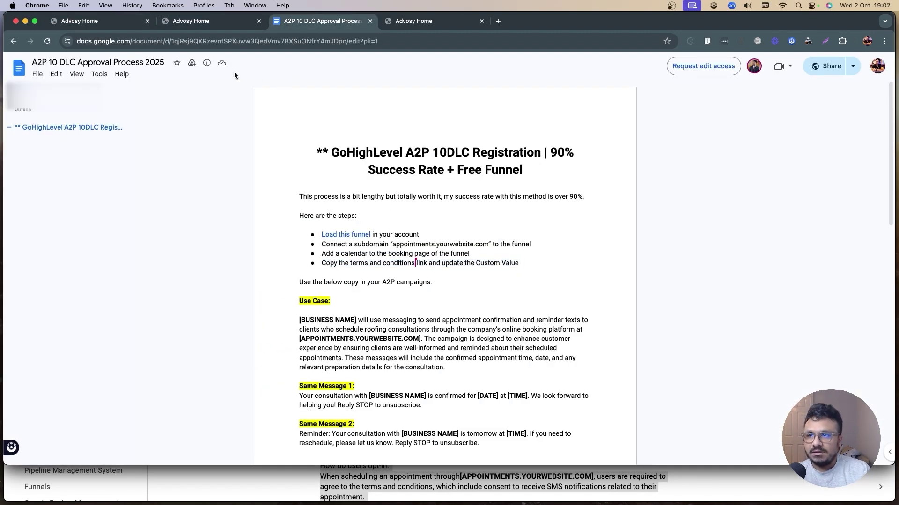
# Open Phone Numbers settings and resubmit the rejected brand in the A2P wizard.
pyautogui.click(84, 21)
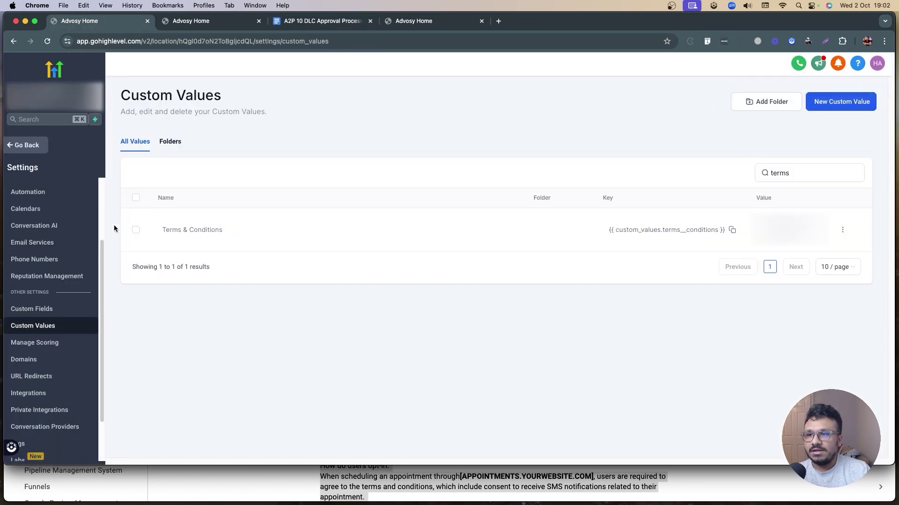
pyautogui.scroll(2, 57, 285)
pyautogui.click(45, 281)
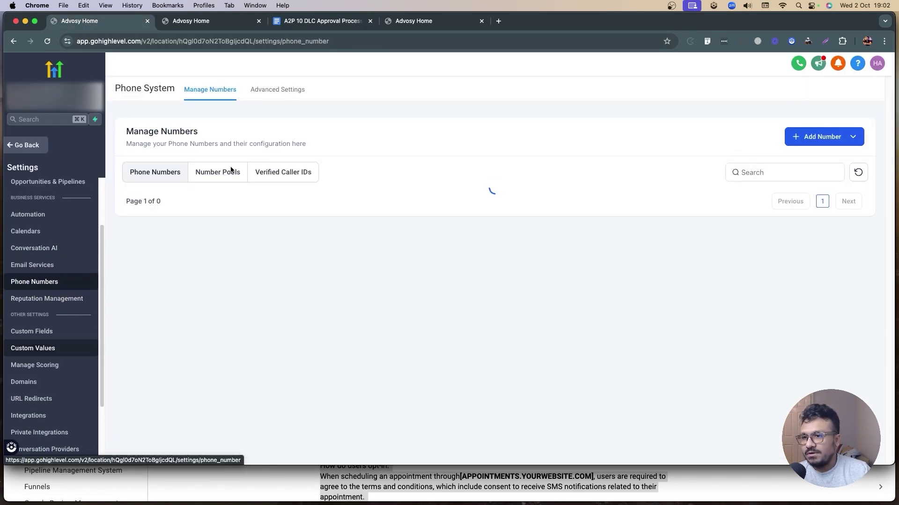
pyautogui.click(848, 136)
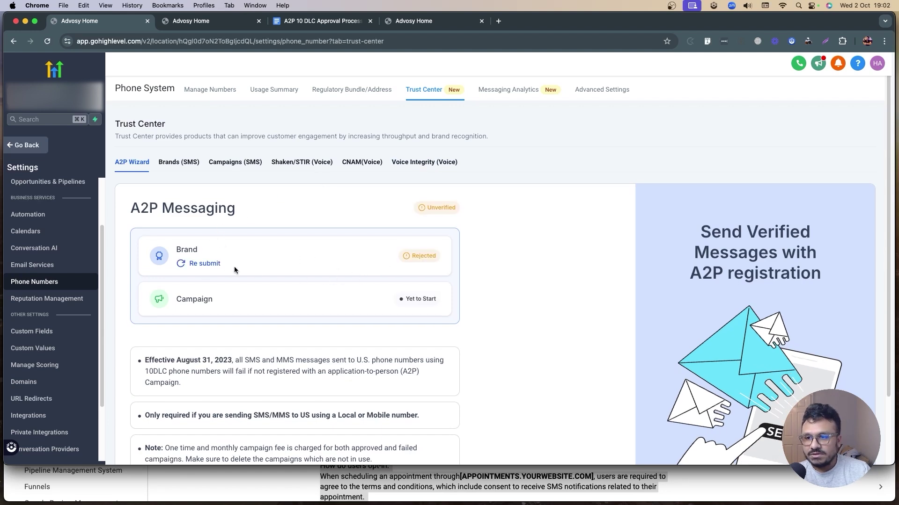
pyautogui.click(210, 264)
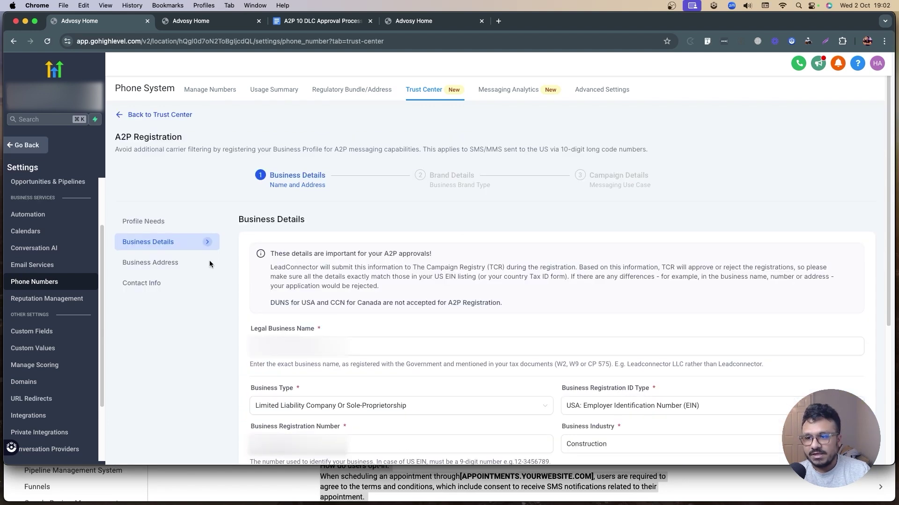
# Review Business Details, Business Address and Contact Info, proceeding through each to Brand Details.
pyautogui.scroll(-3, 589, 190)
pyautogui.click(590, 197)
pyautogui.scroll(-1, 557, 281)
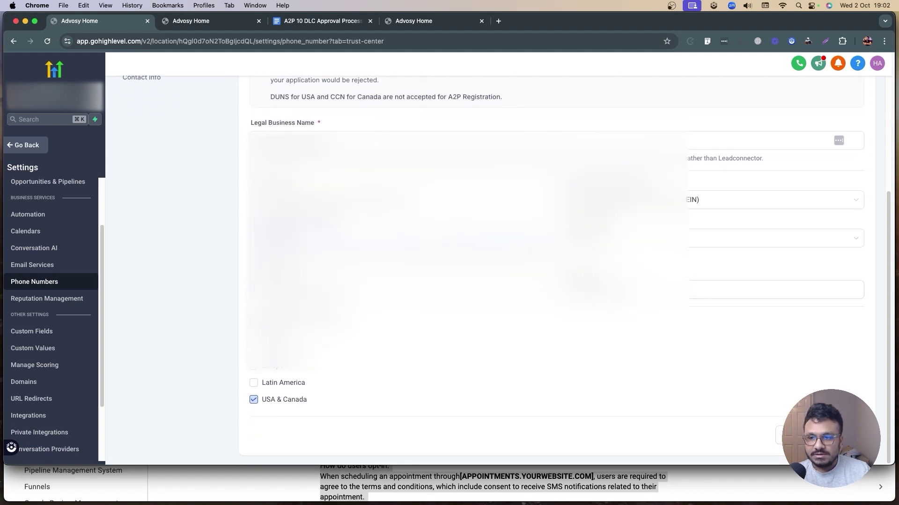
pyautogui.scroll(1, 506, 270)
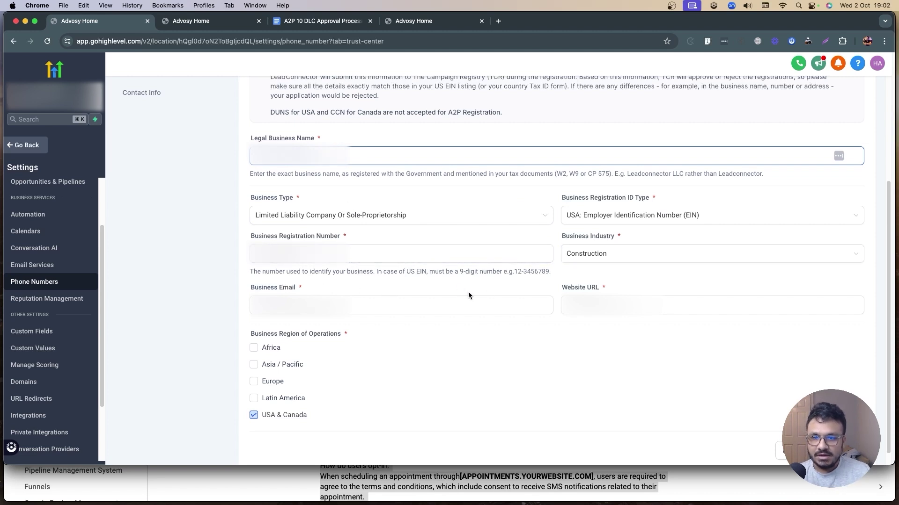
pyautogui.click(589, 305)
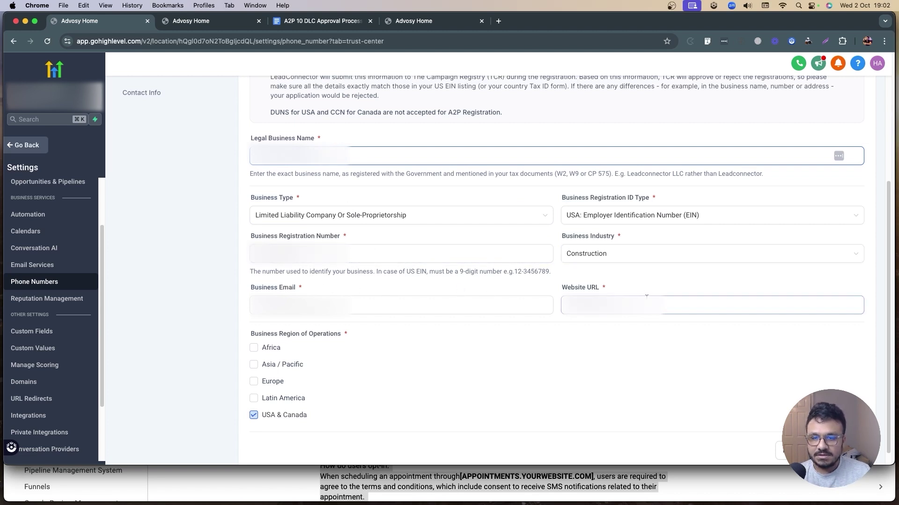
pyautogui.click(275, 325)
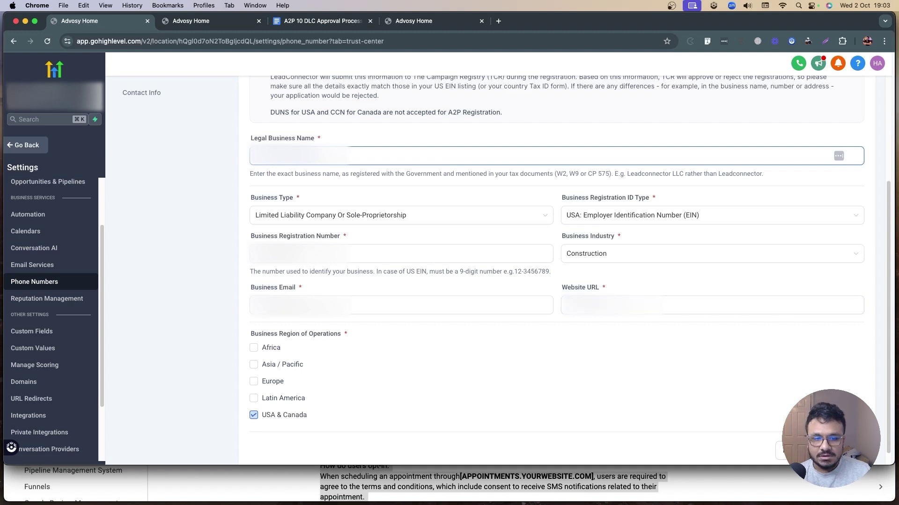
pyautogui.click(791, 450)
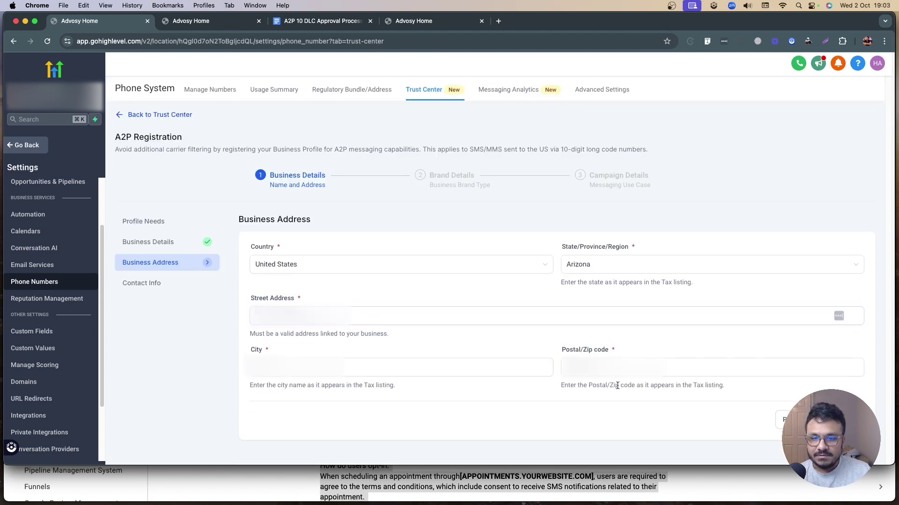
pyautogui.click(789, 420)
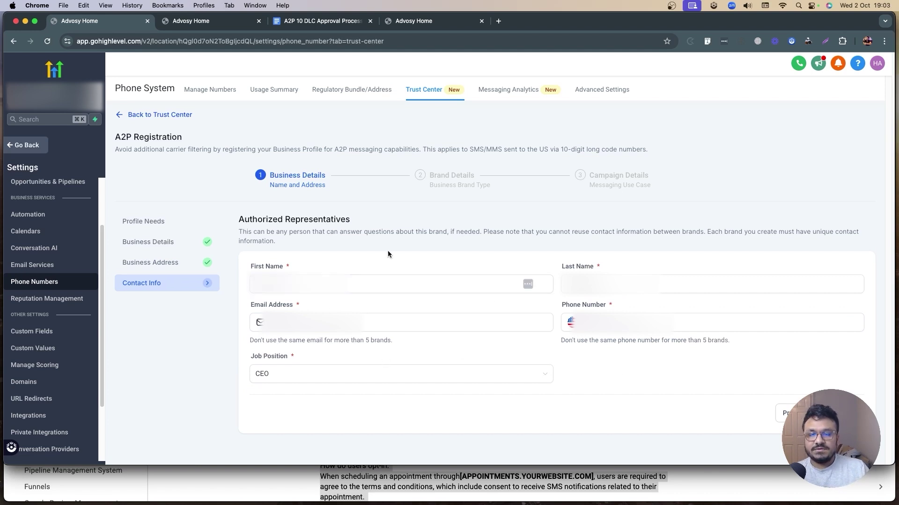
pyautogui.click(788, 414)
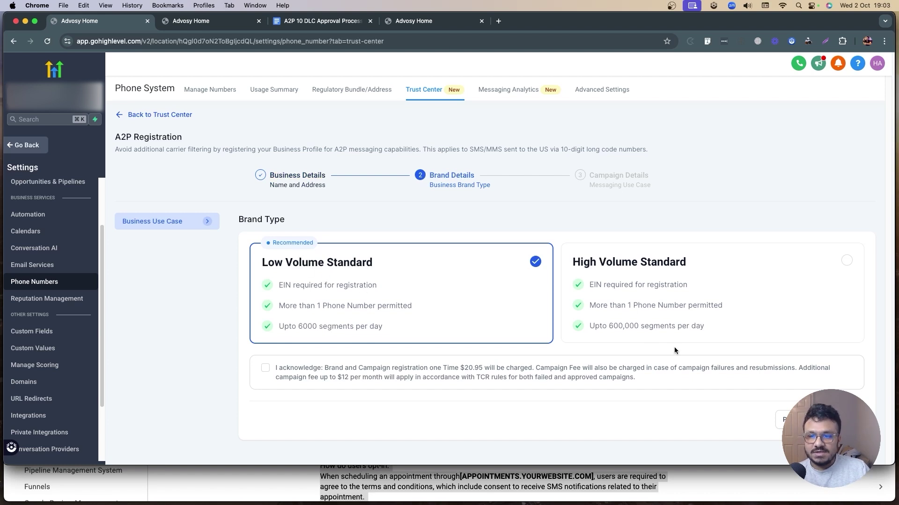
# Acknowledge the brand and campaign registration fees and proceed to Campaign Details.
pyautogui.click(266, 368)
pyautogui.click(786, 420)
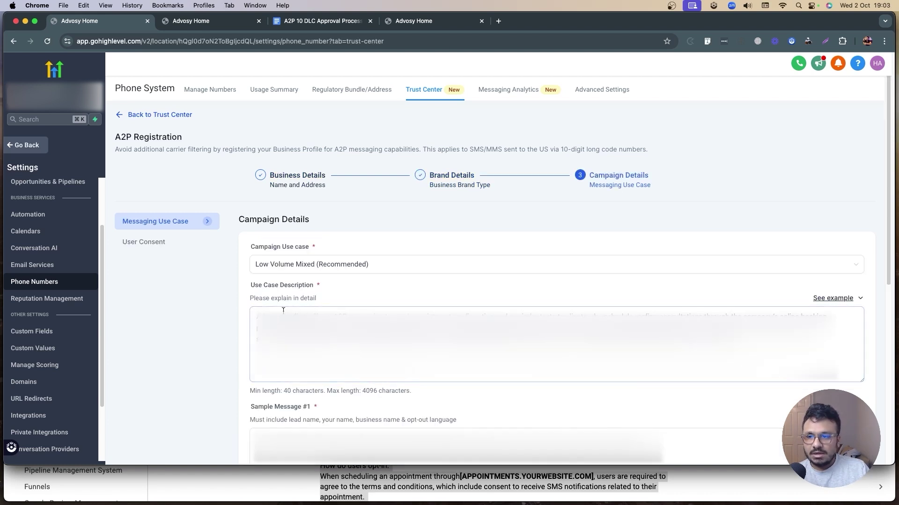
pyautogui.click(291, 200)
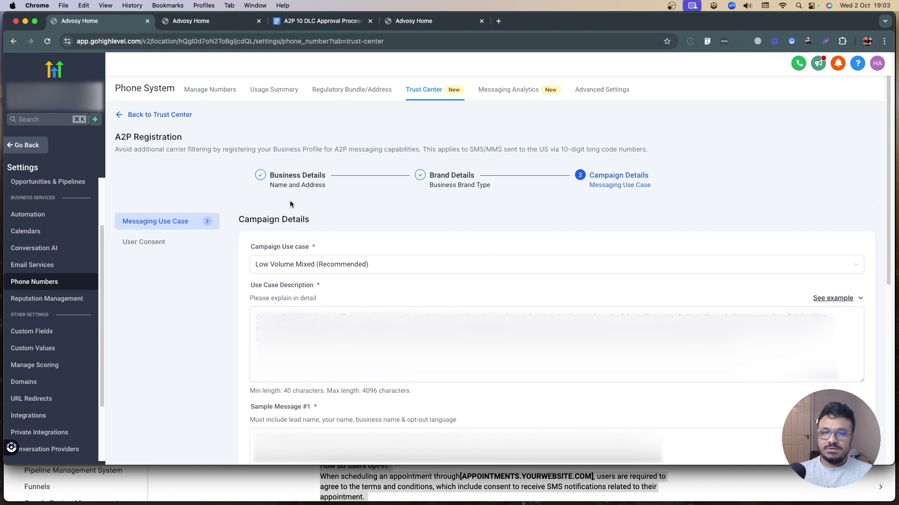
# Copy the guide's Use Case paragraph into the Use Case Description.
pyautogui.click(299, 20)
pyautogui.scroll(-5, 342, 218)
pyautogui.moveTo(295, 150); pyautogui.dragTo(447, 203)
pyautogui.press('super+c')
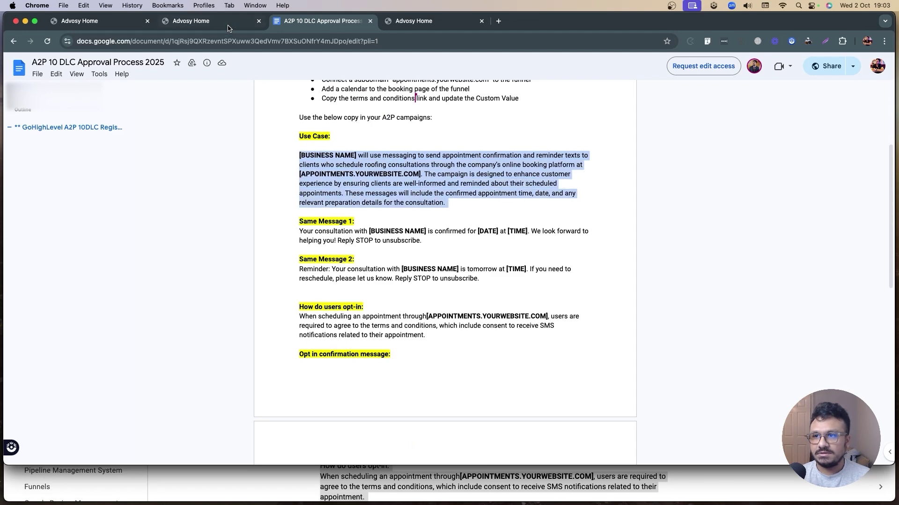
pyautogui.hotkey('ctrl', 'shift', 'Tab')
pyautogui.click(139, 22)
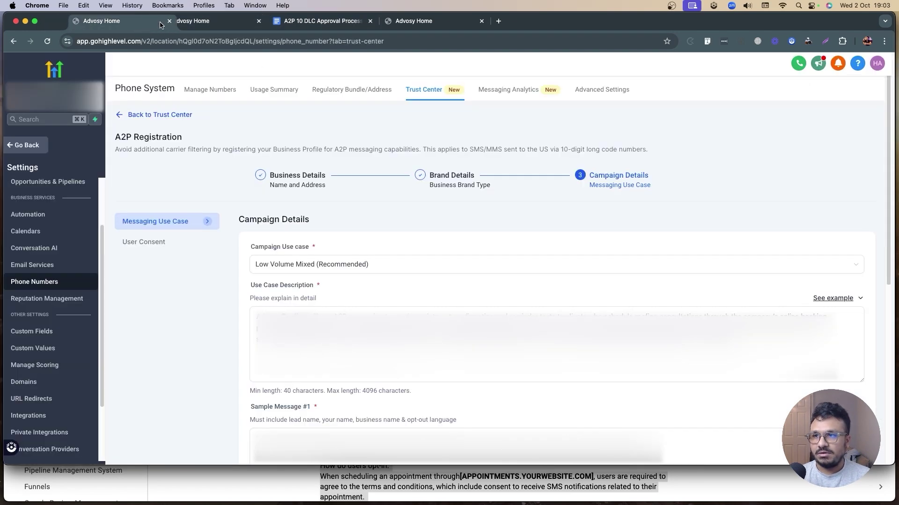
pyautogui.press('super+v')
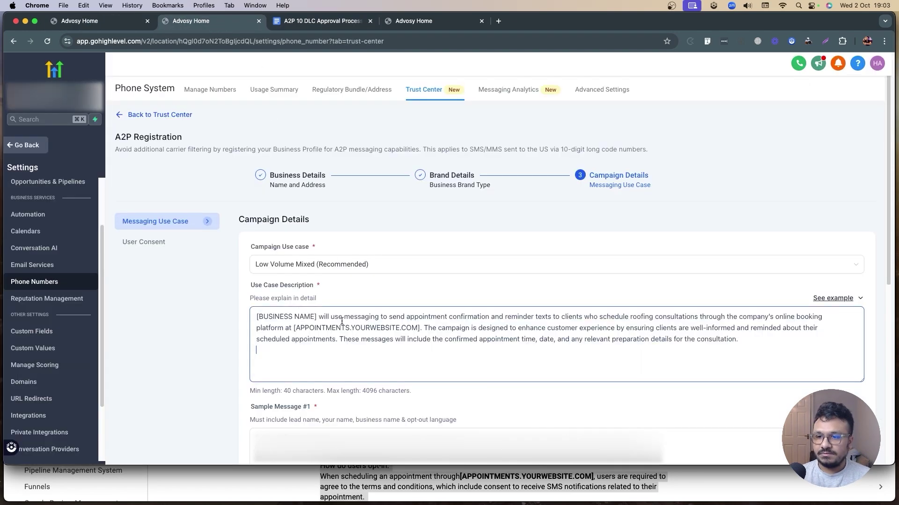
# Replace the description's [BUSINESS NAME] and website placeholders with the company name and site URL.
pyautogui.moveTo(316, 317); pyautogui.dragTo(258, 317)
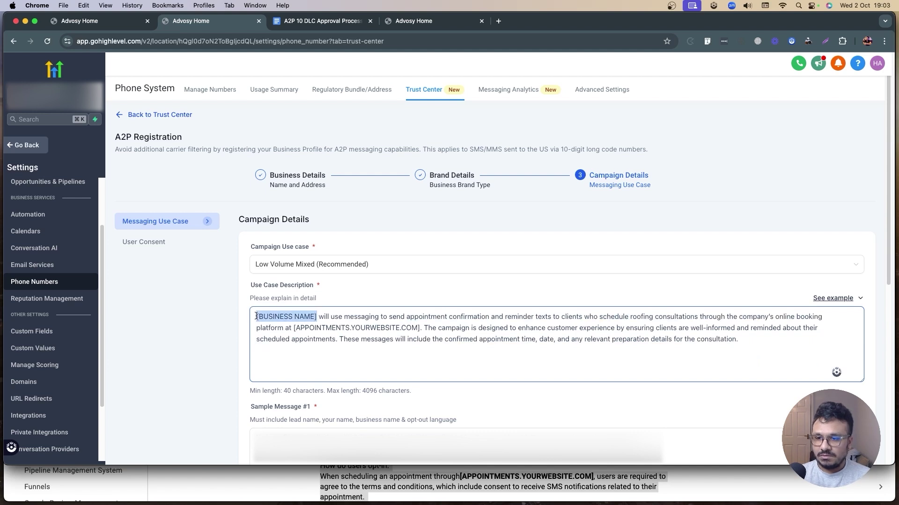
pyautogui.press('super+v')
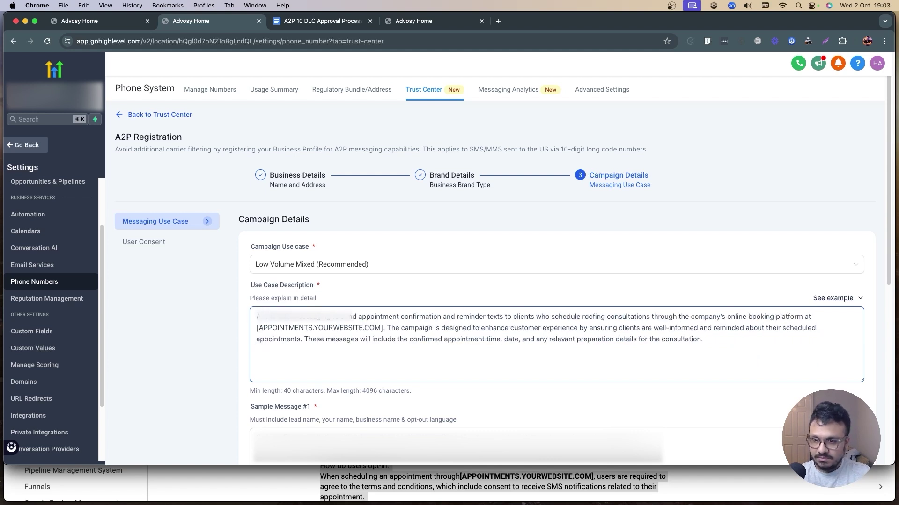
pyautogui.write('LLC')
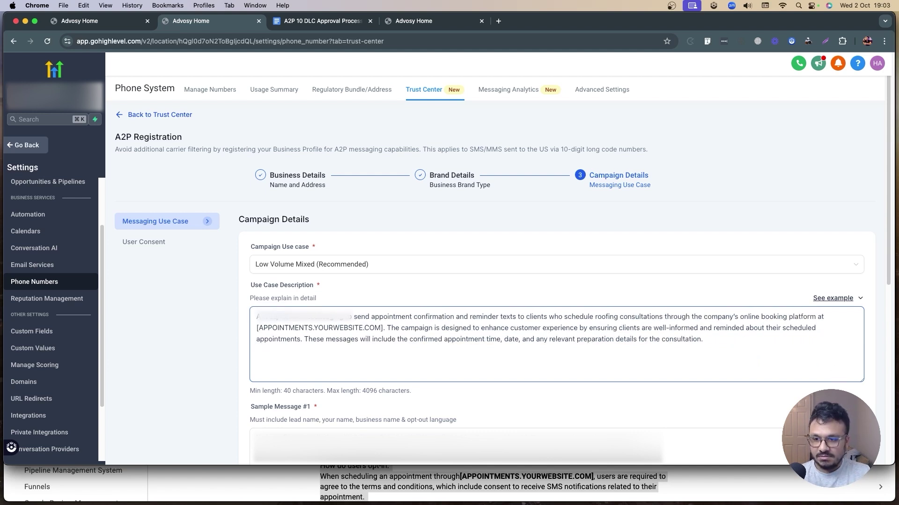
pyautogui.write(' Roofing')
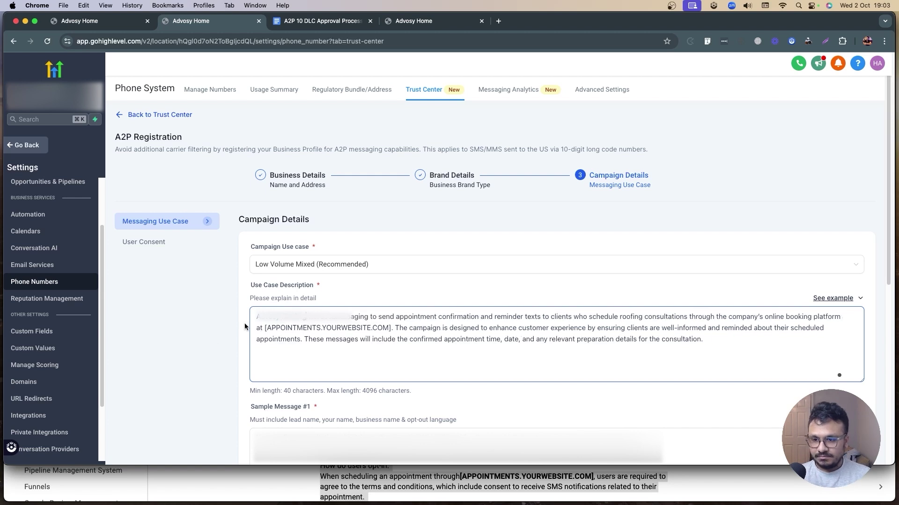
pyautogui.moveTo(264, 328); pyautogui.dragTo(383, 321)
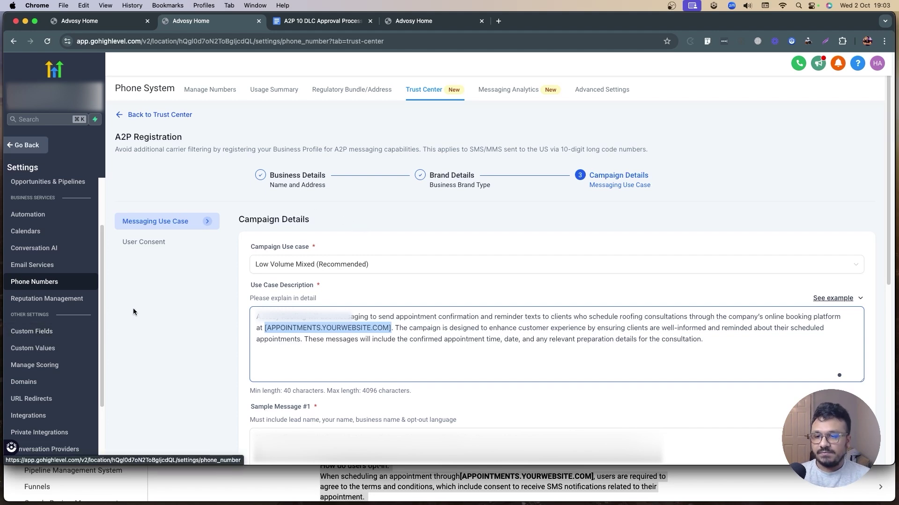
pyautogui.click(410, 22)
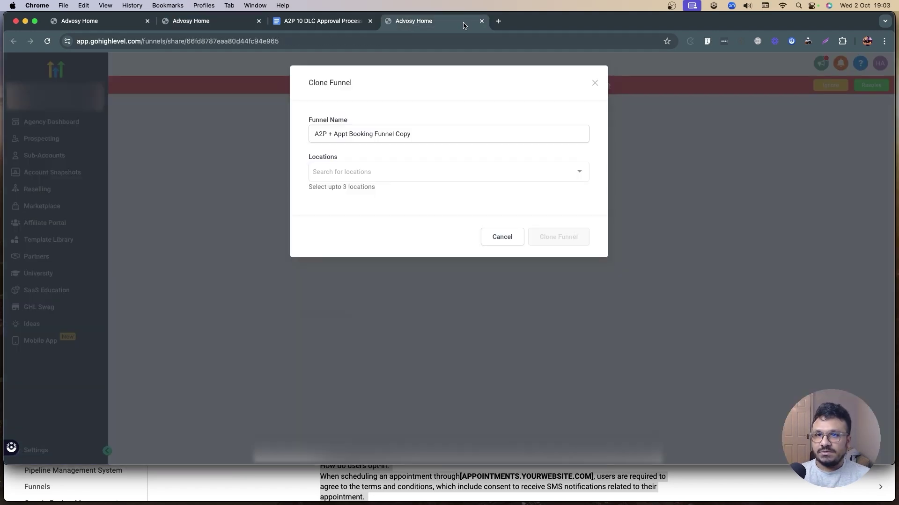
pyautogui.click(481, 21)
pyautogui.hotkey('ctrl', 'shift', 'Tab')
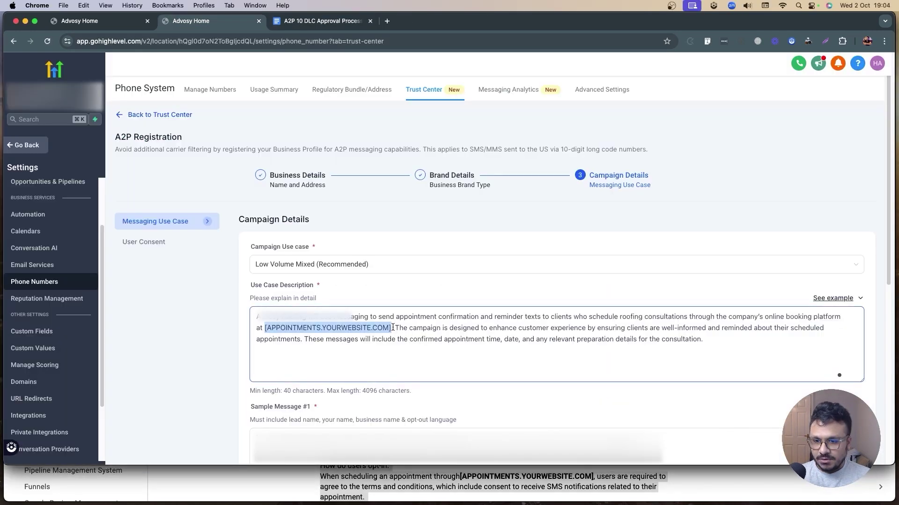
pyautogui.press('super+v')
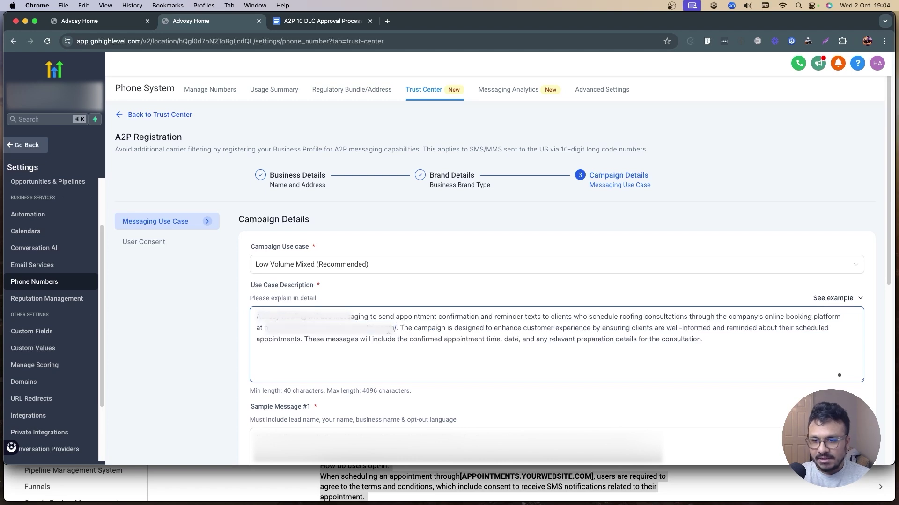
pyautogui.scroll(-3, 442, 306)
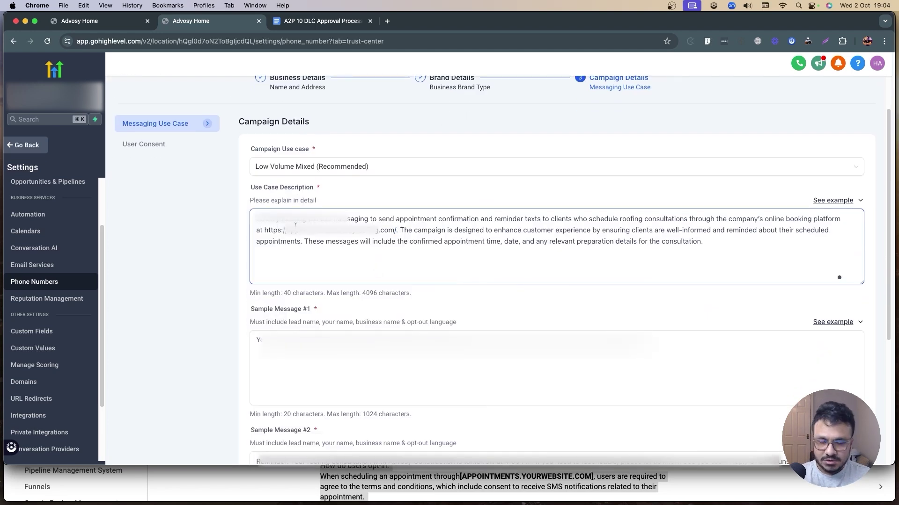
pyautogui.click(349, 21)
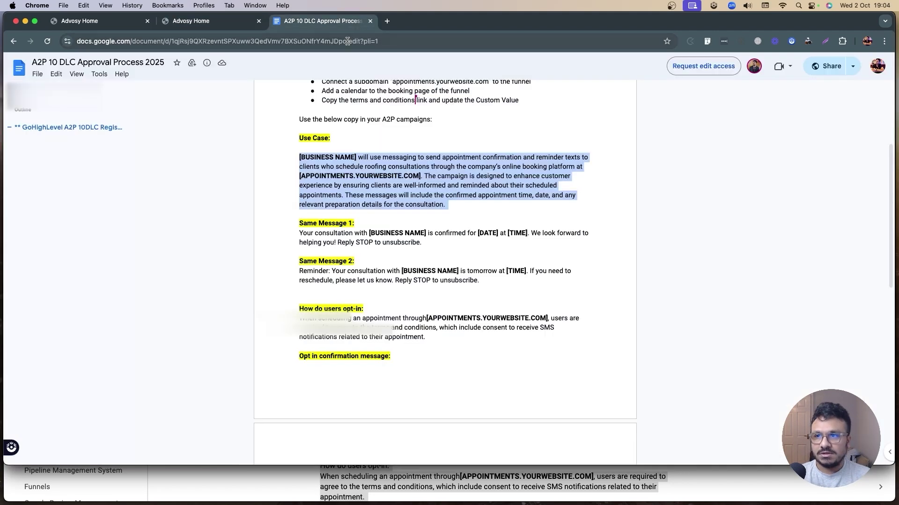
pyautogui.hotkey('ctrl', 'shift', 'Tab')
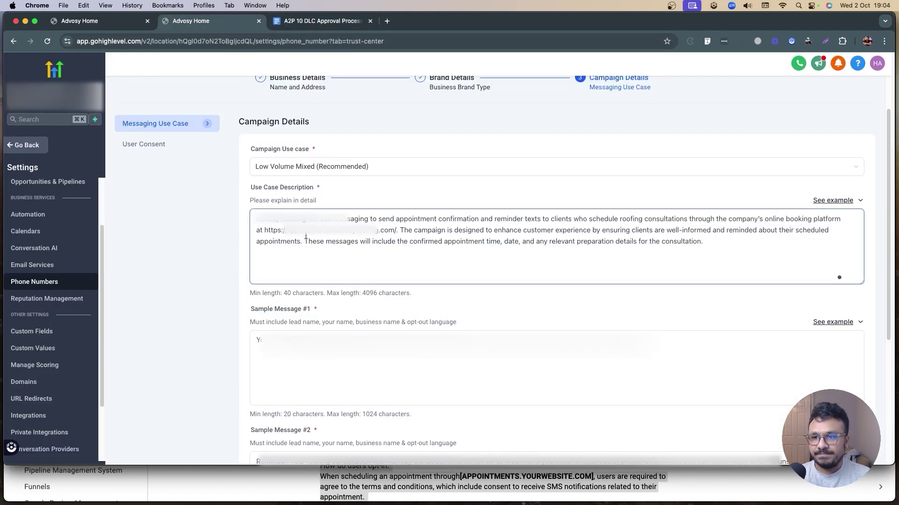
pyautogui.scroll(-2, 305, 238)
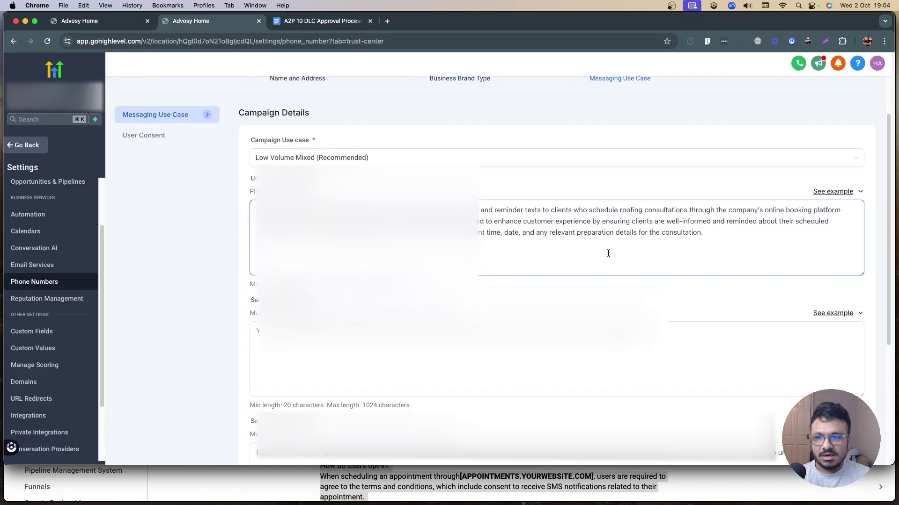
# Fill Sample Message #1 from the guide with Advosy Roofing, 25 October and 12:30 PM.
pyautogui.hotkey('ctrl', 'Tab')
pyautogui.click(304, 243)
pyautogui.moveTo(297, 237); pyautogui.dragTo(422, 243)
pyautogui.press('super+c')
pyautogui.hotkey('ctrl', 'shift', 'Tab')
pyautogui.click(347, 287)
pyautogui.press('super+a')
pyautogui.press('super+v')
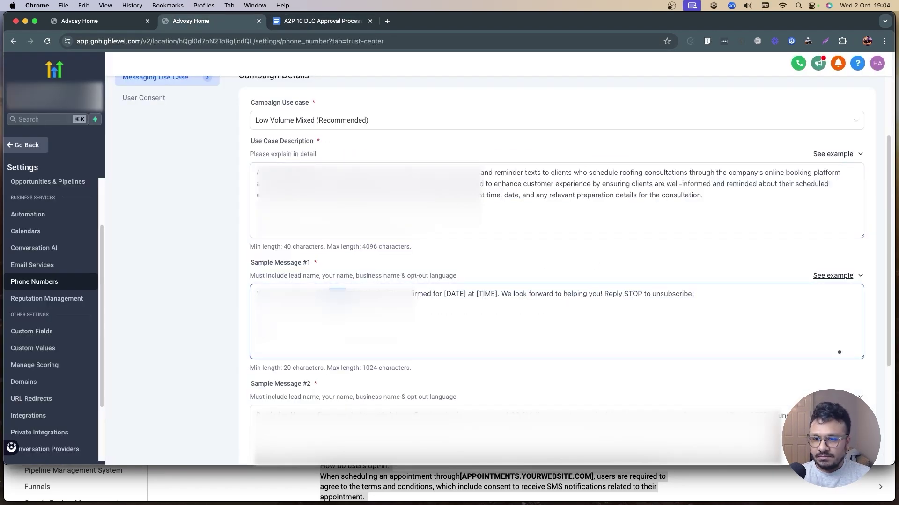
pyautogui.press('BackSpace')
pyautogui.write('Advosy Roofing')
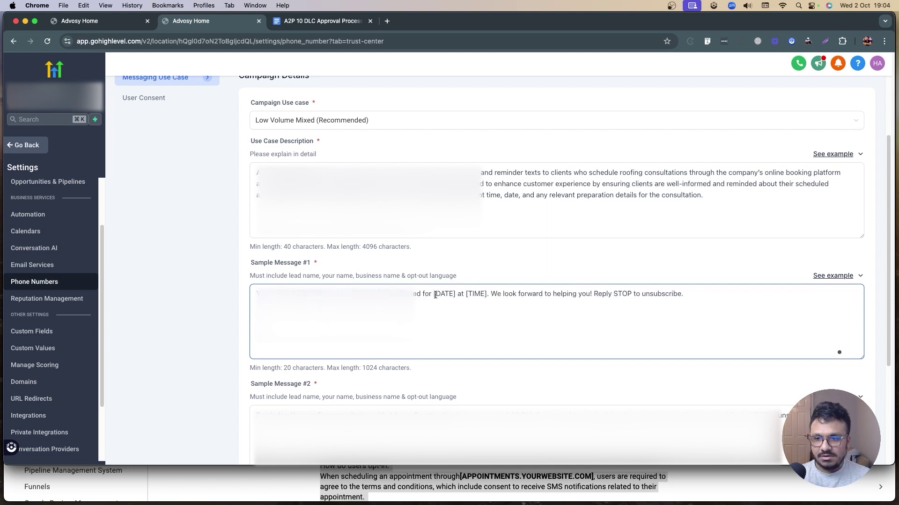
pyautogui.moveTo(434, 295); pyautogui.dragTo(456, 295)
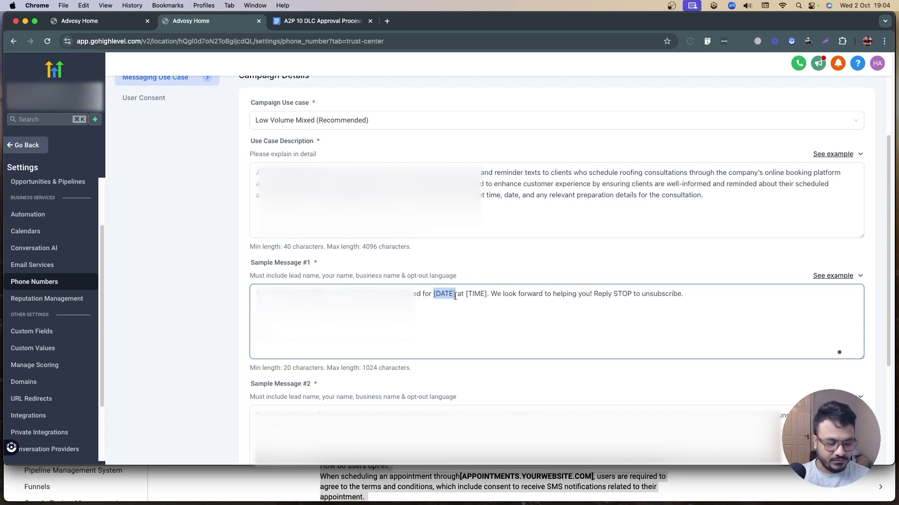
pyautogui.write('25 October')
pyautogui.press('Right')
pyautogui.press('Right')
pyautogui.press('Right')
pyautogui.press('Right')
pyautogui.press('Delete')
pyautogui.press('Delete')
pyautogui.press('Delete')
pyautogui.press('Delete')
pyautogui.press('Delete')
pyautogui.press('Delete')
pyautogui.write('12:')
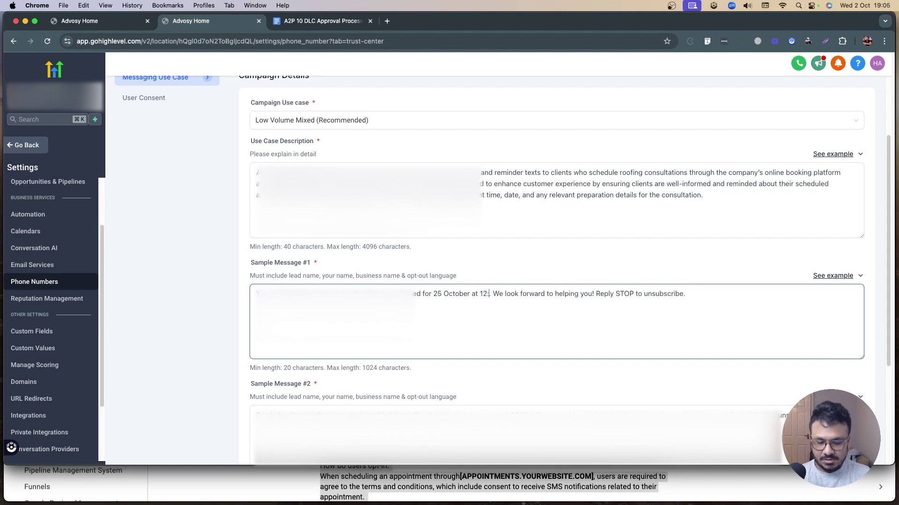
pyautogui.write('30 PM')
# Paste the guide's Same Message 2 reminder into Sample Message #2 with the time 12:30 PM.
pyautogui.scroll(-1, 519, 295)
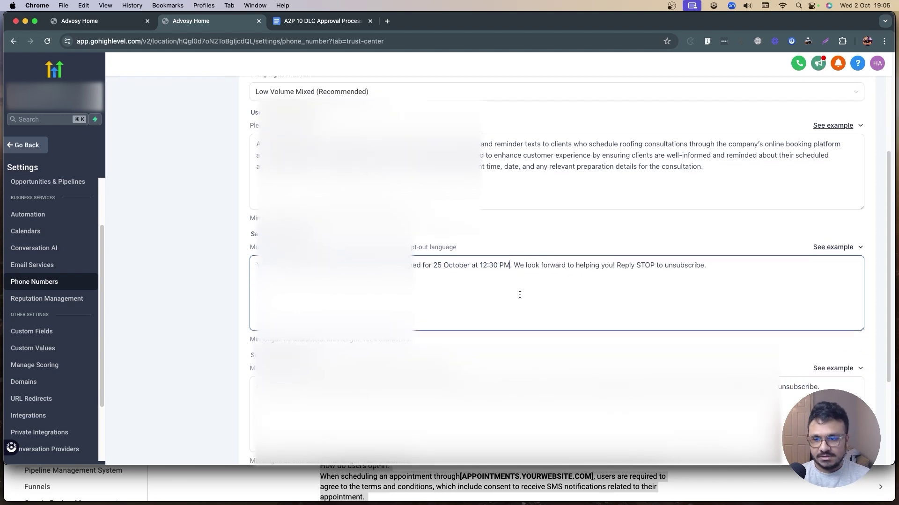
pyautogui.scroll(-1, 520, 295)
pyautogui.hotkey('ctrl', 'Tab')
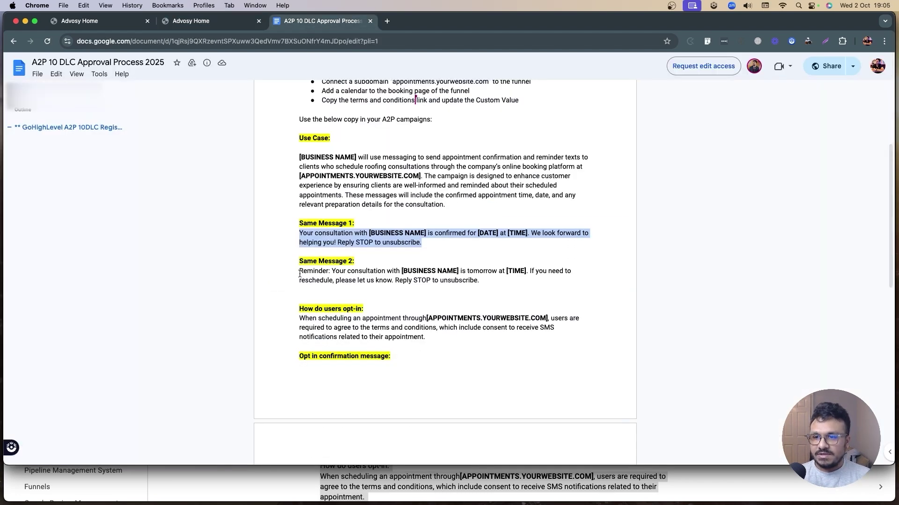
pyautogui.moveTo(300, 274); pyautogui.dragTo(482, 281)
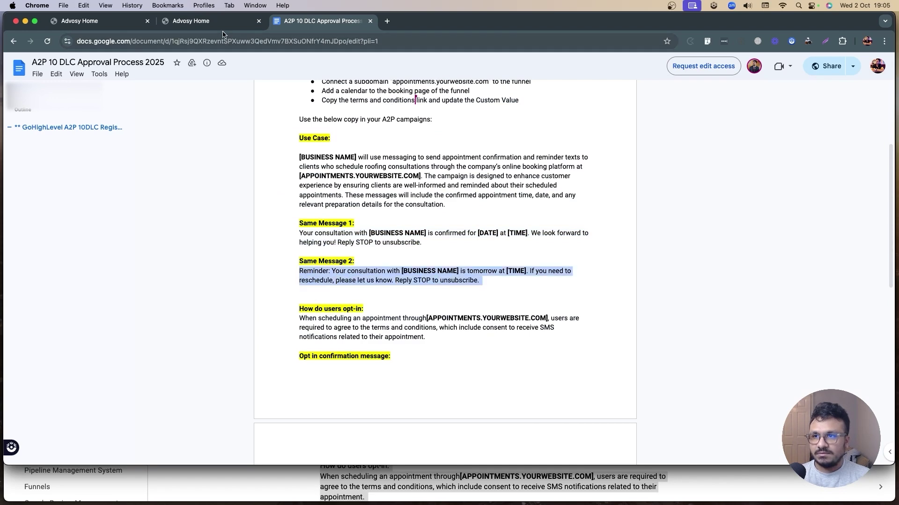
pyautogui.click(211, 21)
pyautogui.click(539, 374)
pyautogui.press('super+a')
pyautogui.press('super+v')
pyautogui.moveTo(433, 228); pyautogui.dragTo(510, 228)
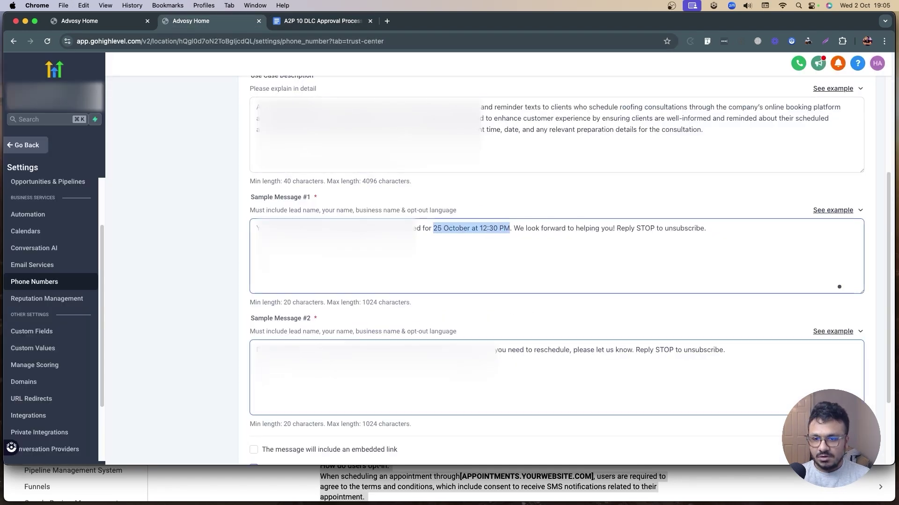
pyautogui.press('super+c')
pyautogui.click(468, 350)
pyautogui.press('super+v')
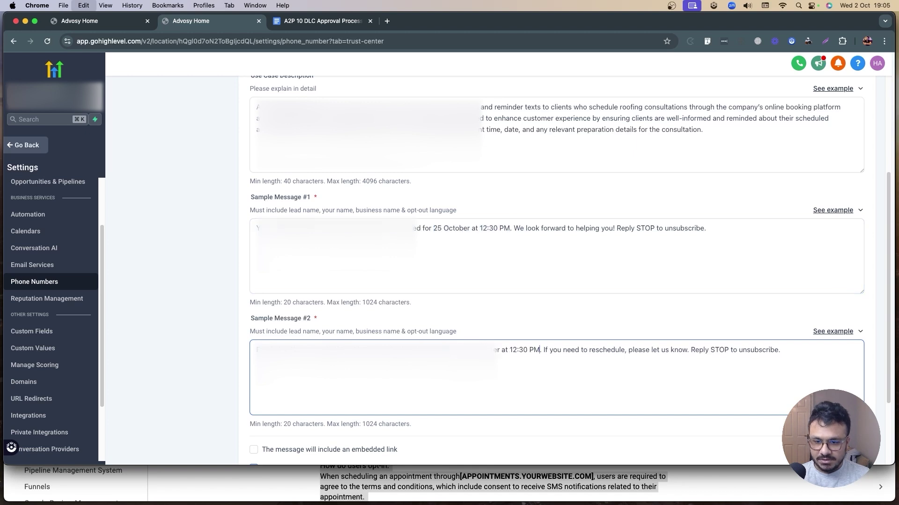
pyautogui.scroll(-3, 544, 330)
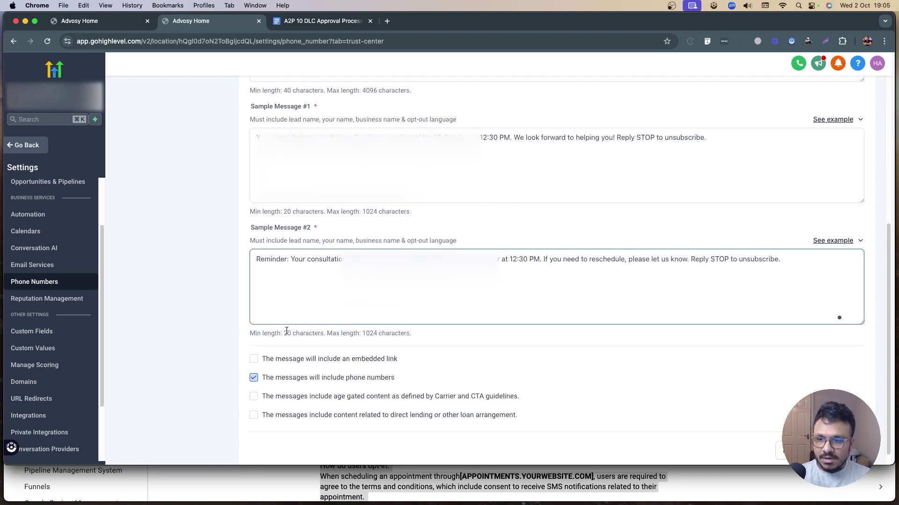
pyautogui.scroll(-1, 272, 372)
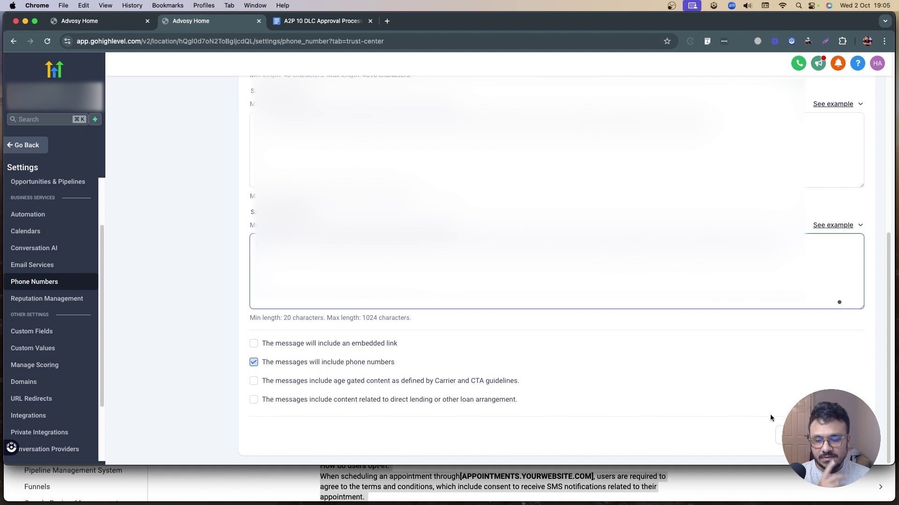
# On the User Consent step, replace the consent description with the guide's 'How do users opt-in' paragraph.
pyautogui.click(791, 435)
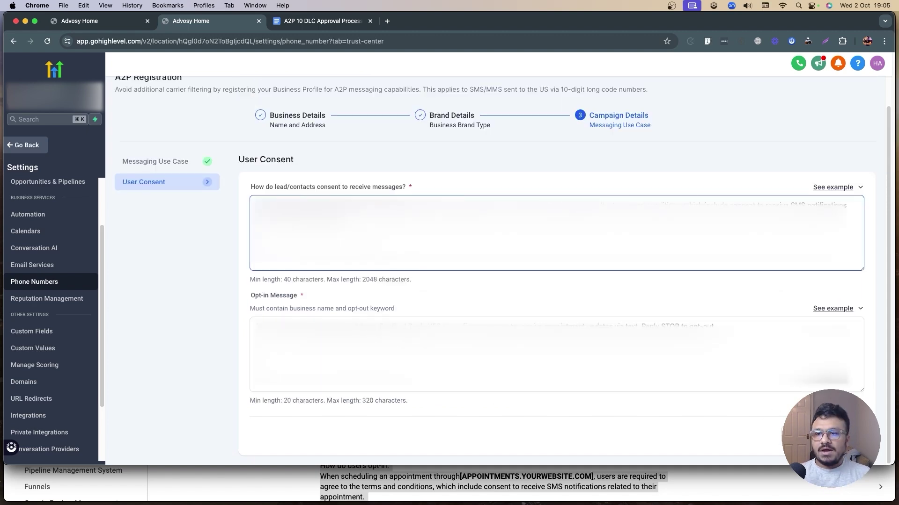
pyautogui.click(322, 21)
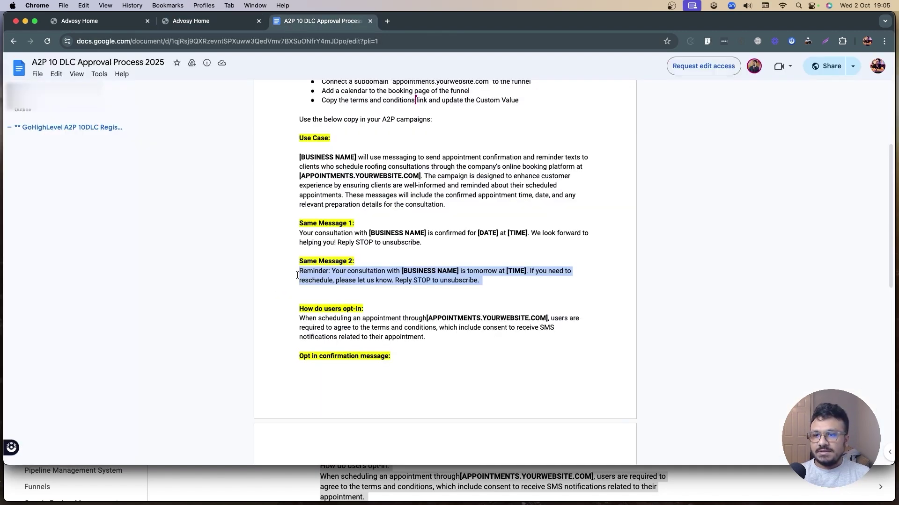
pyautogui.tripleClick(303, 329)
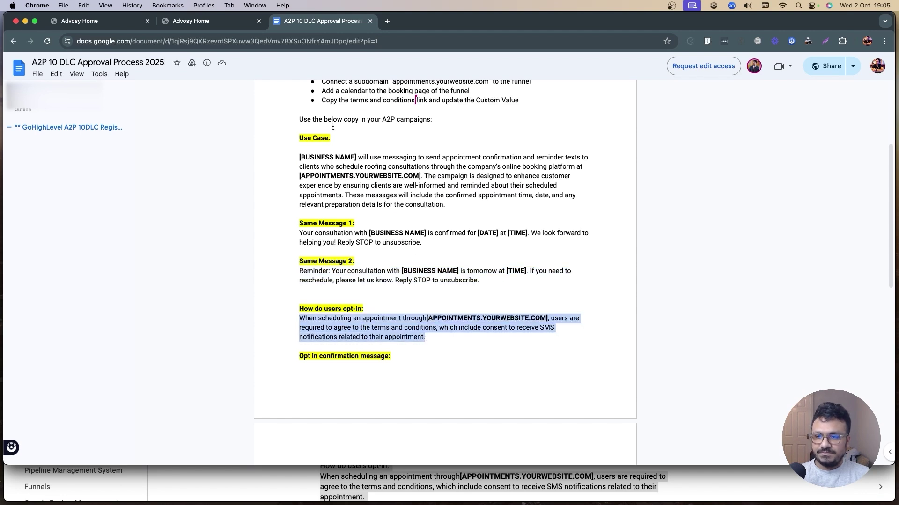
pyautogui.hotkey('ctrl', 'shift', 'Tab')
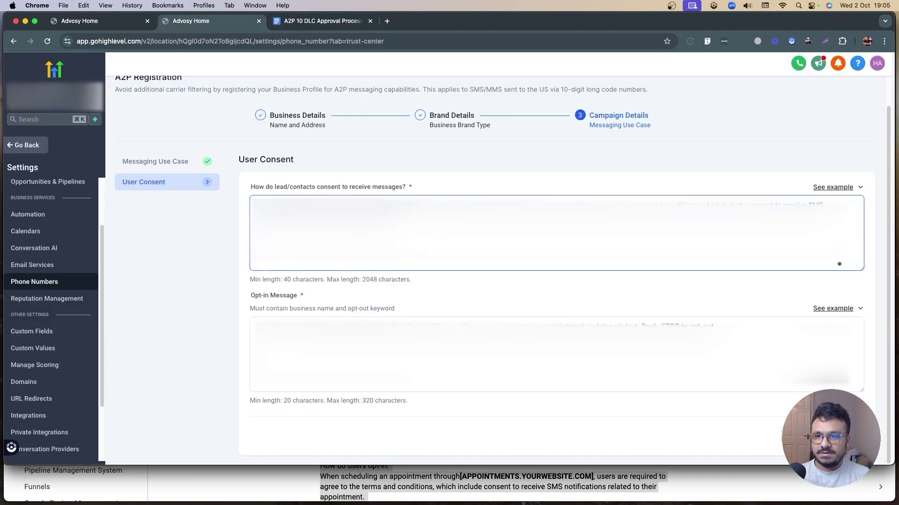
pyautogui.hotkey('shift', 'alt', 'Right')
pyautogui.hotkey('shift', 'alt', 'Right')
pyautogui.hotkey('shift', 'alt', 'Right')
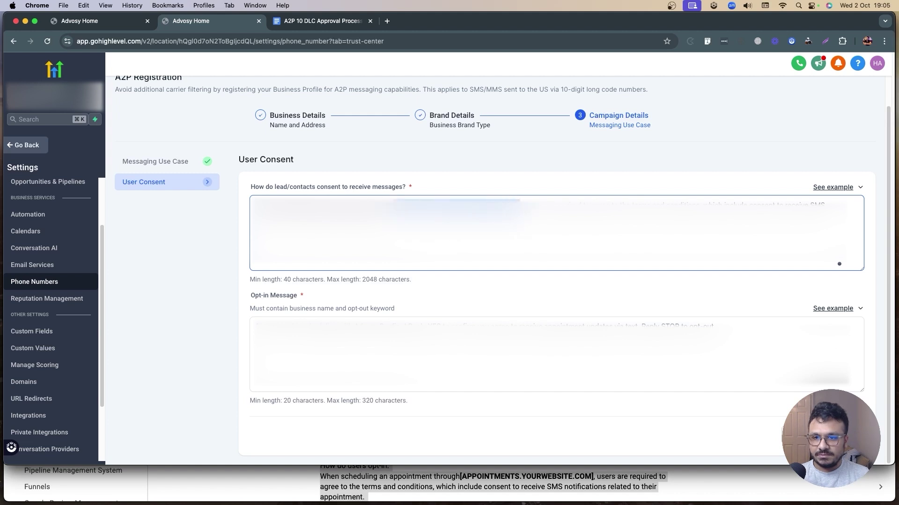
pyautogui.press('super+v')
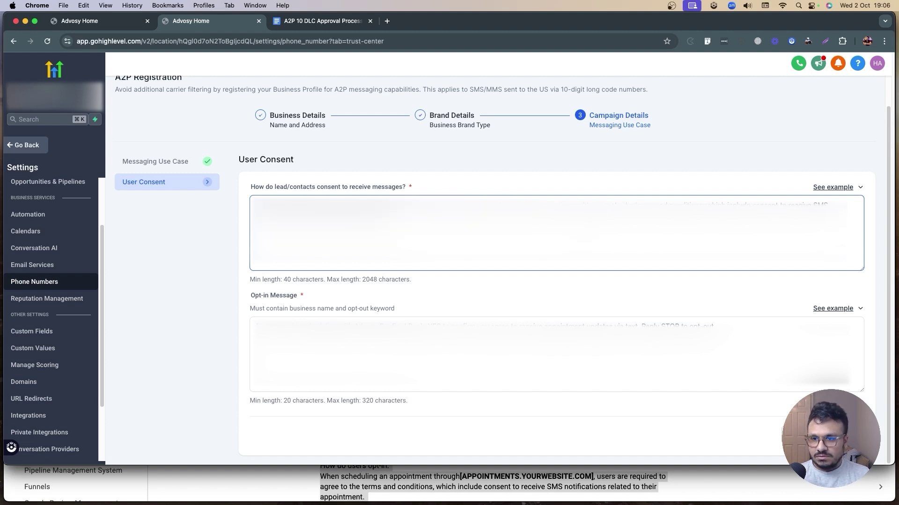
# Fill the Opt-in Message with the guide's opt-in confirmation text, trimming the unneeded part.
pyautogui.click(323, 20)
pyautogui.scroll(-5, 374, 304)
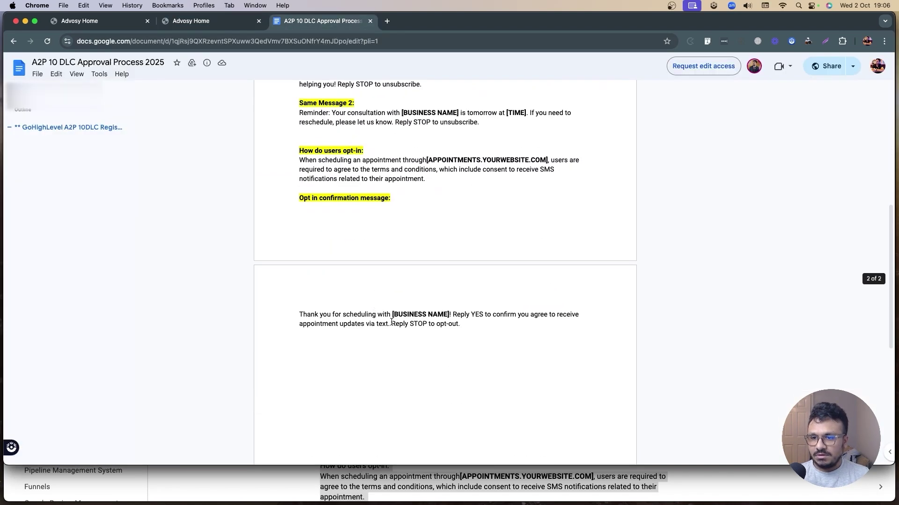
pyautogui.moveTo(460, 323); pyautogui.dragTo(299, 314)
pyautogui.press('super+c')
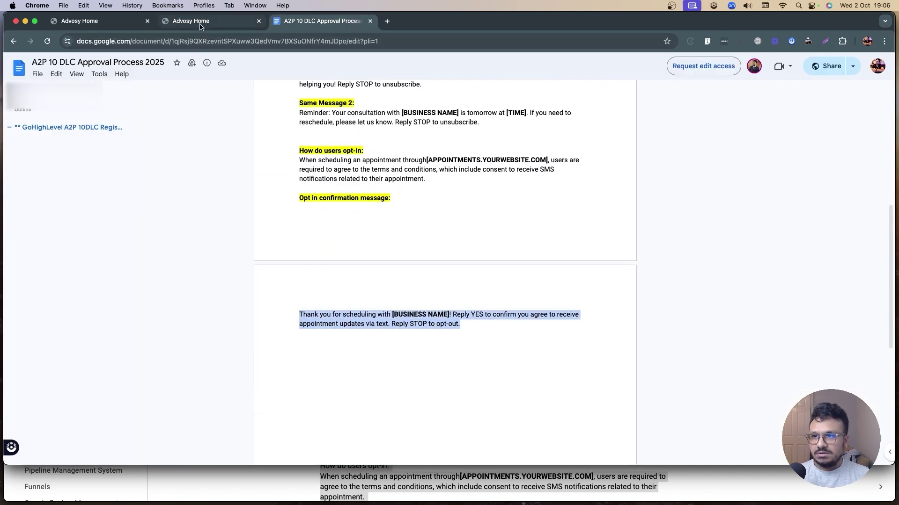
pyautogui.click(191, 21)
pyautogui.click(360, 351)
pyautogui.press('super+v')
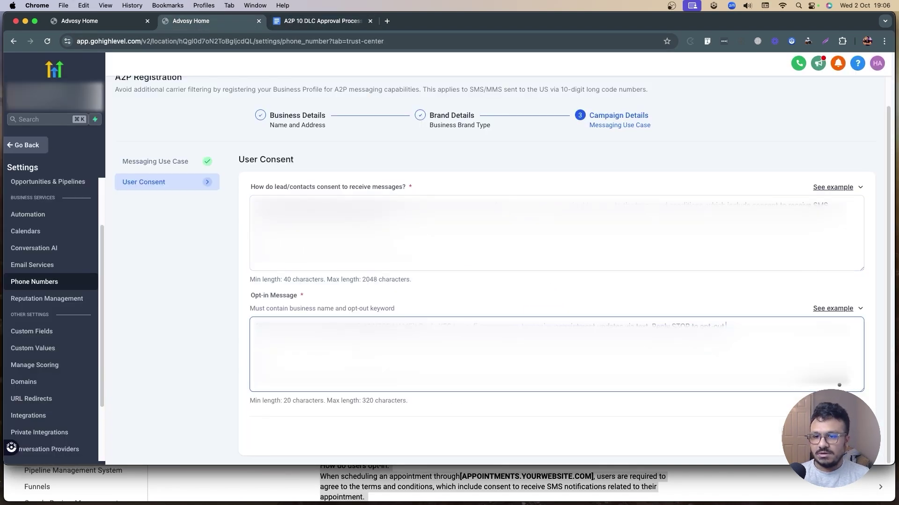
pyautogui.moveTo(354, 323); pyautogui.dragTo(402, 323)
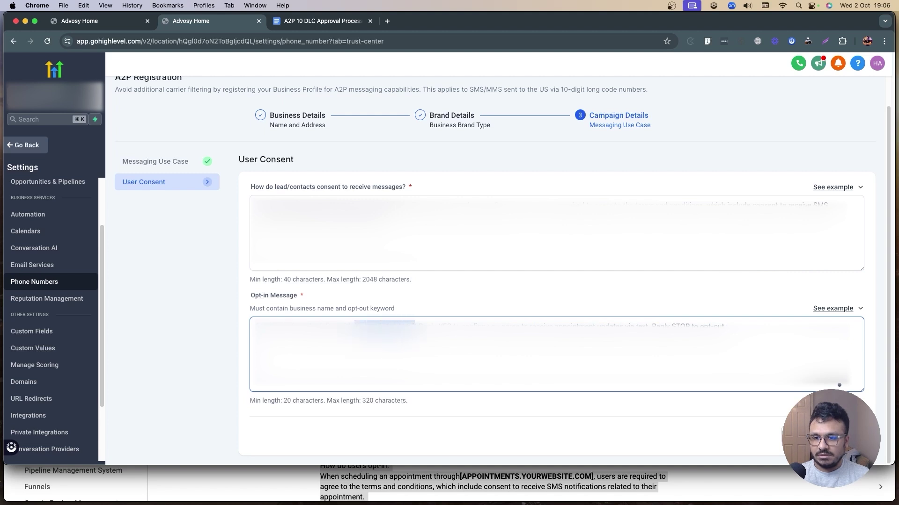
pyautogui.press('BackSpace')
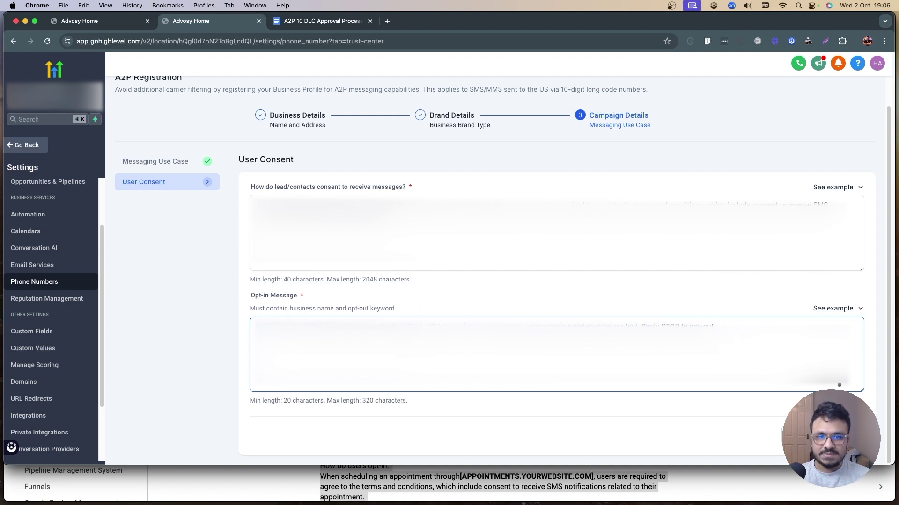
# Check the consent description and submit the A2P brand and campaign, leaving it in review.
pyautogui.click(372, 267)
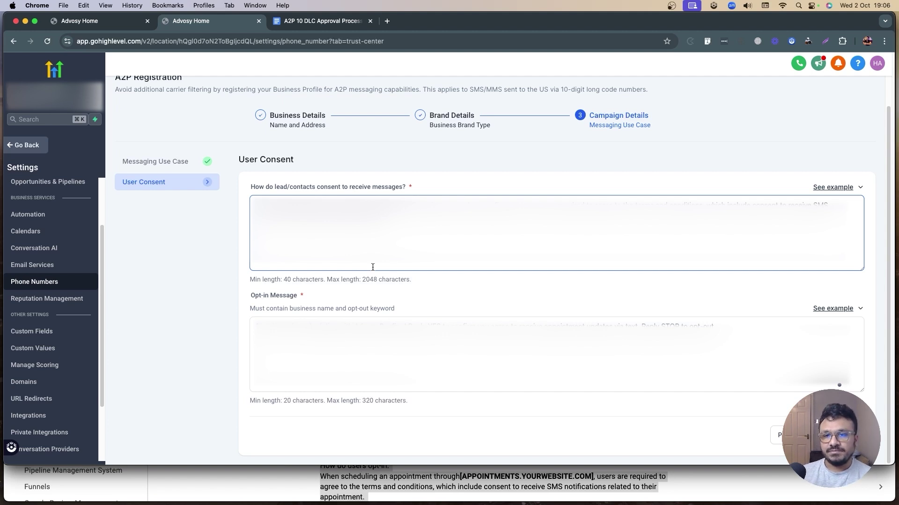
pyautogui.click(445, 189)
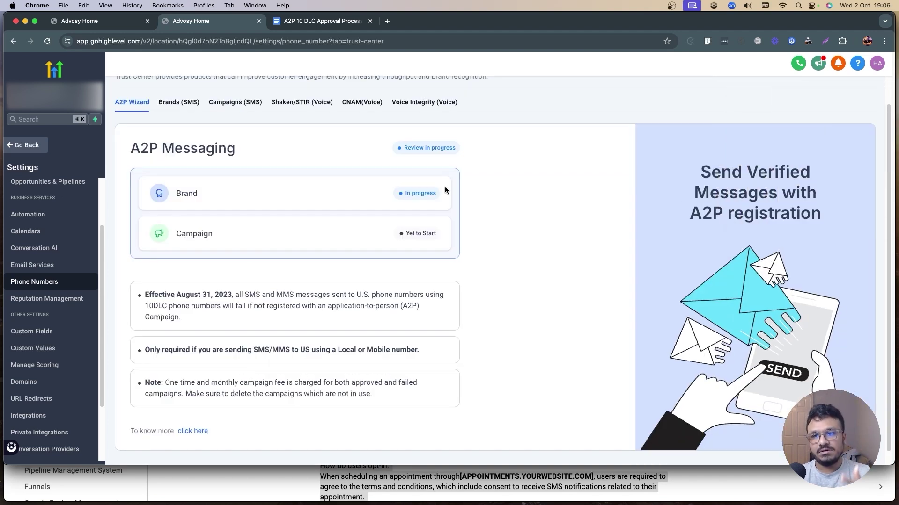
pyautogui.scroll(-1, 374, 218)
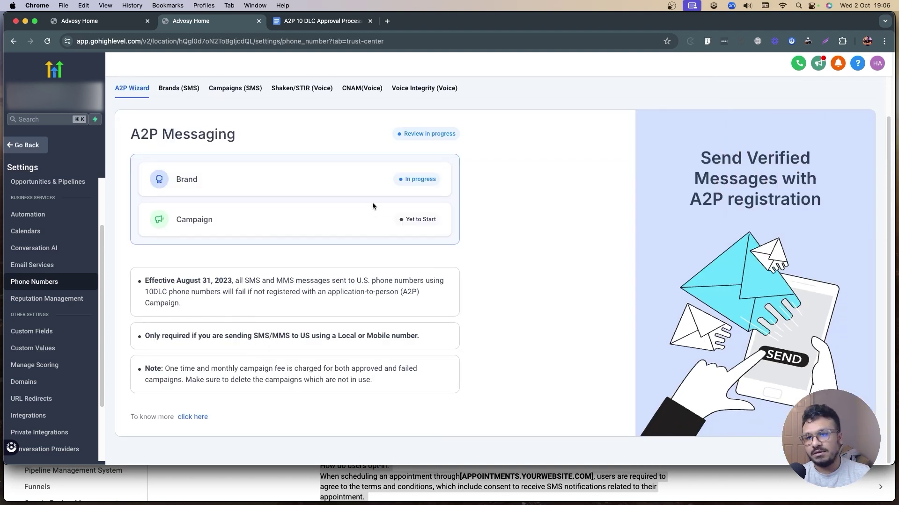
# Look over the A2P 10DLC guide's setup steps and campaign copy, ending at the top.
pyautogui.click(333, 27)
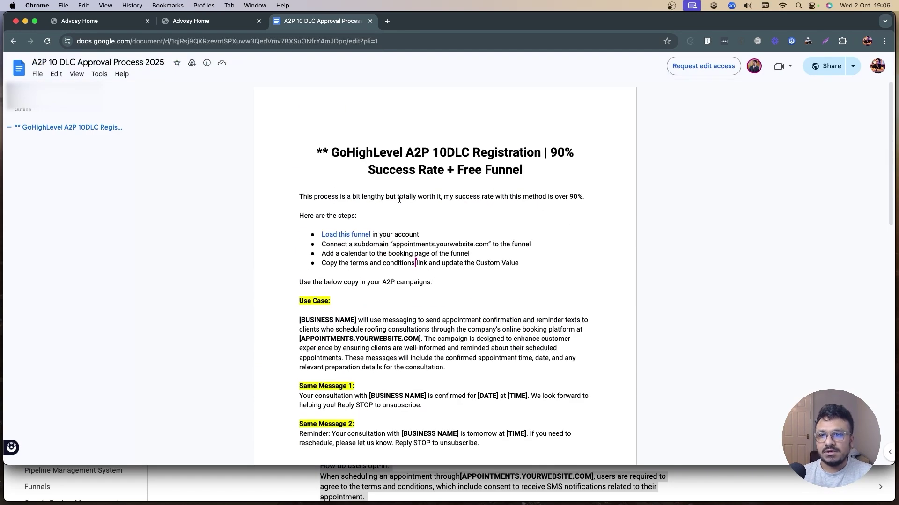
pyautogui.scroll(-5, 388, 240)
pyautogui.scroll(5, 406, 273)
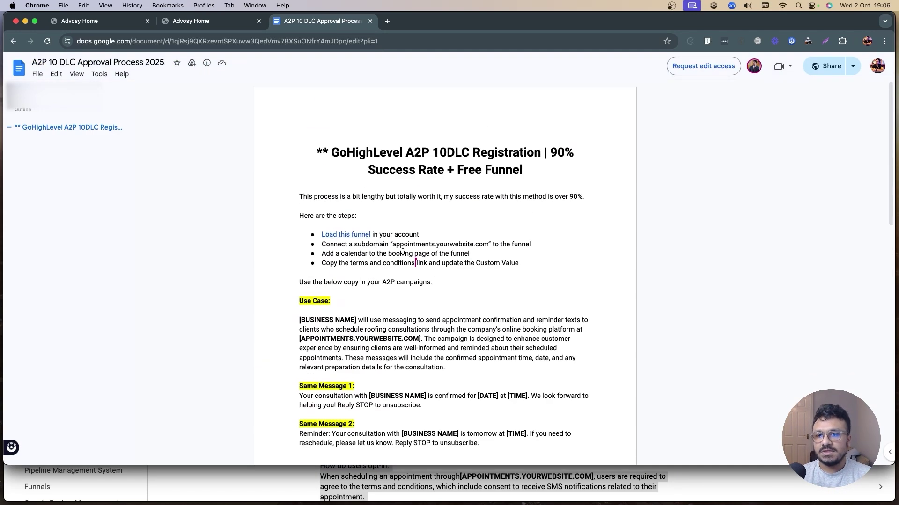